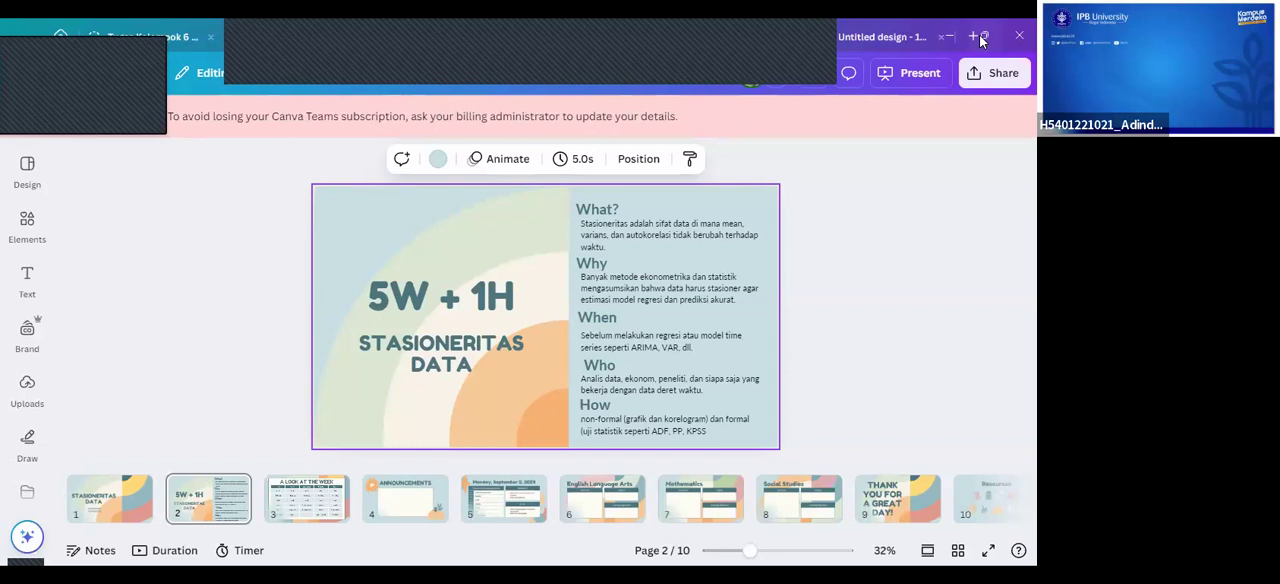
- Minimize the open Canva, browser and Excel windows to clear the desktop
{"action": "left_click", "coordinate": [950, 37]}
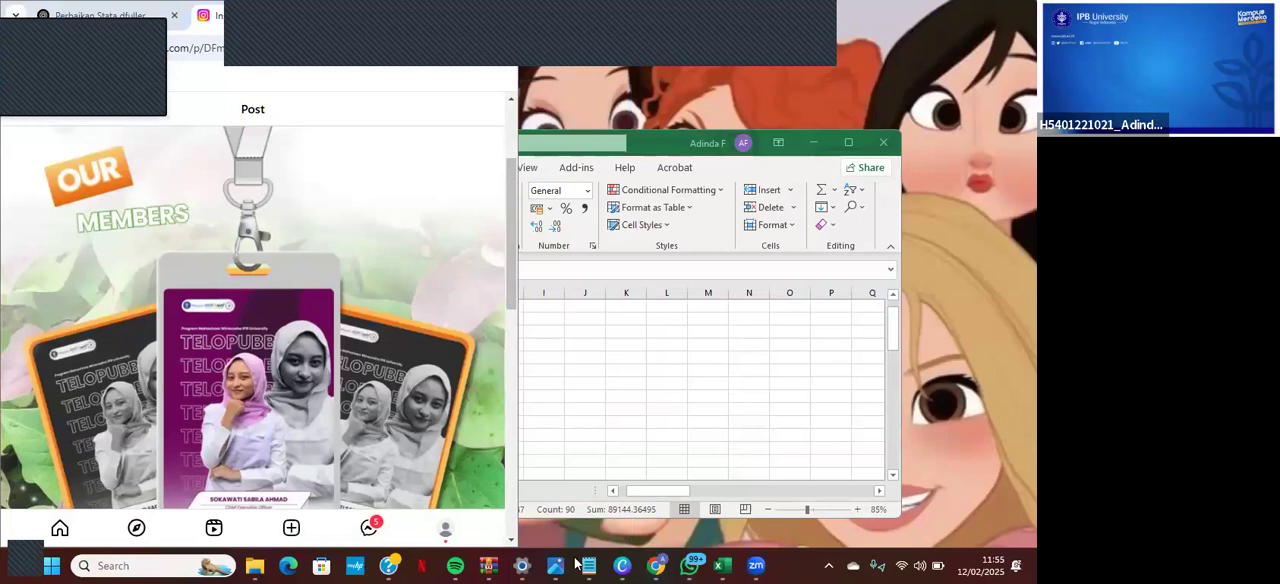
{"action": "left_click", "coordinate": [451, 22]}
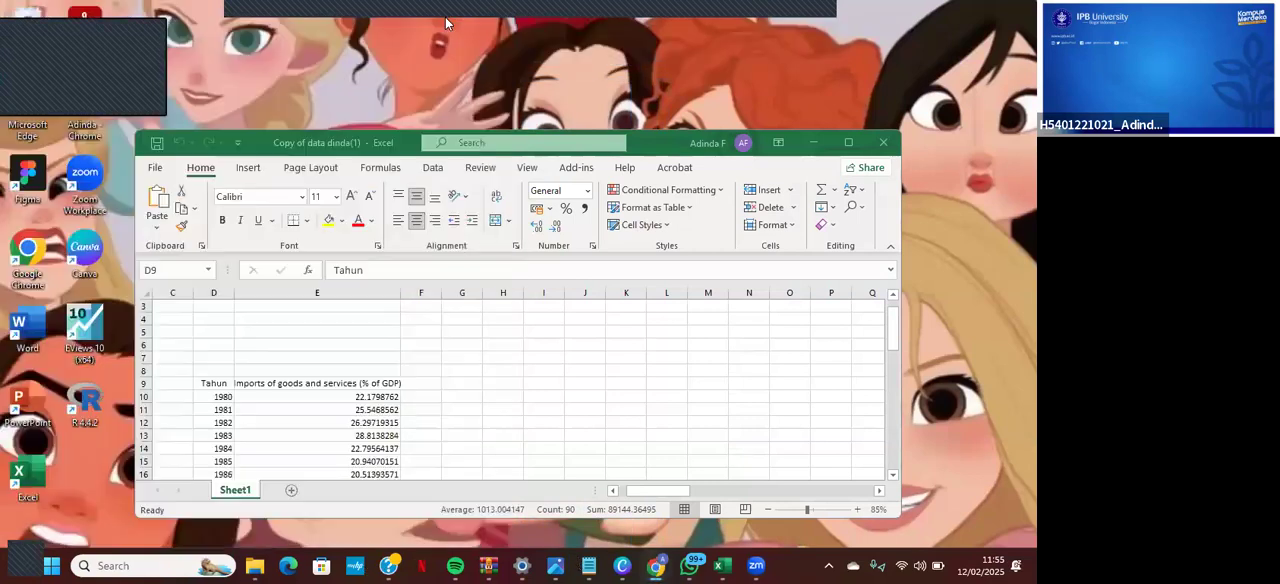
{"action": "left_click", "coordinate": [814, 142]}
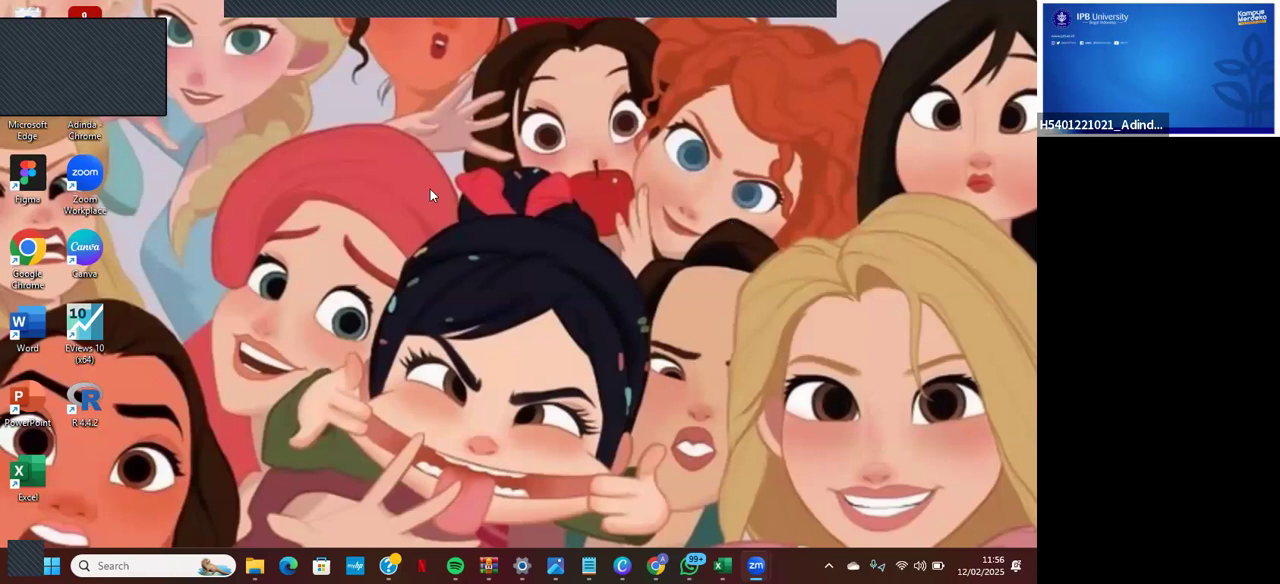
- Launch Stata-64 and open its empty Data Editor in edit mode
{"action": "left_click", "coordinate": [141, 563]}
{"action": "type", "text": "stata"}
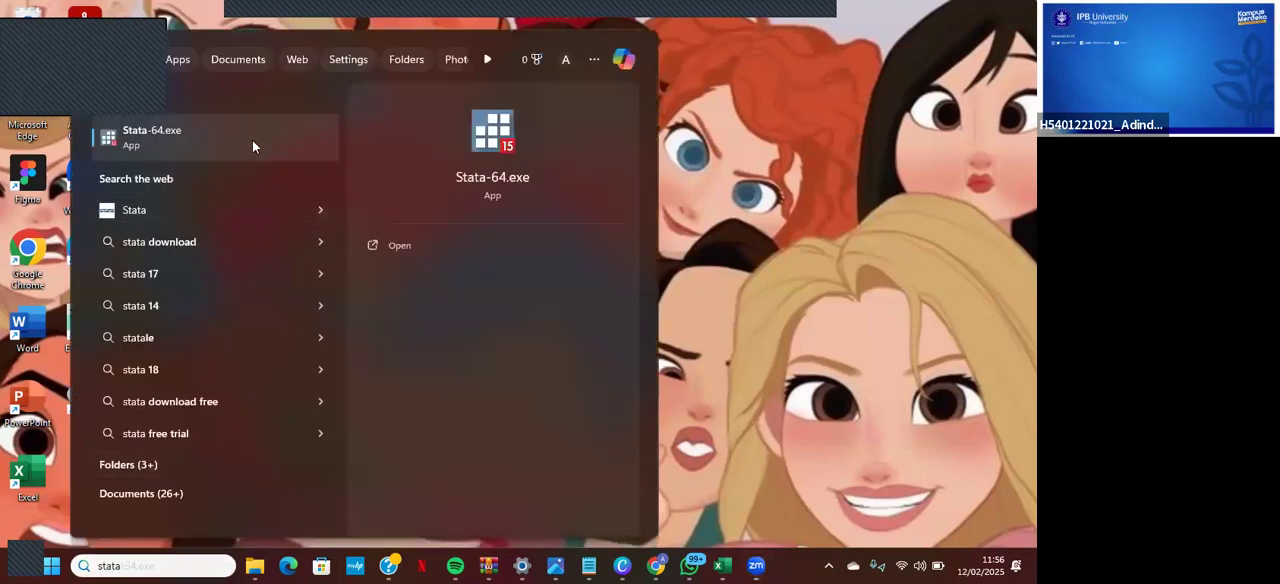
{"action": "left_click", "coordinate": [399, 244]}
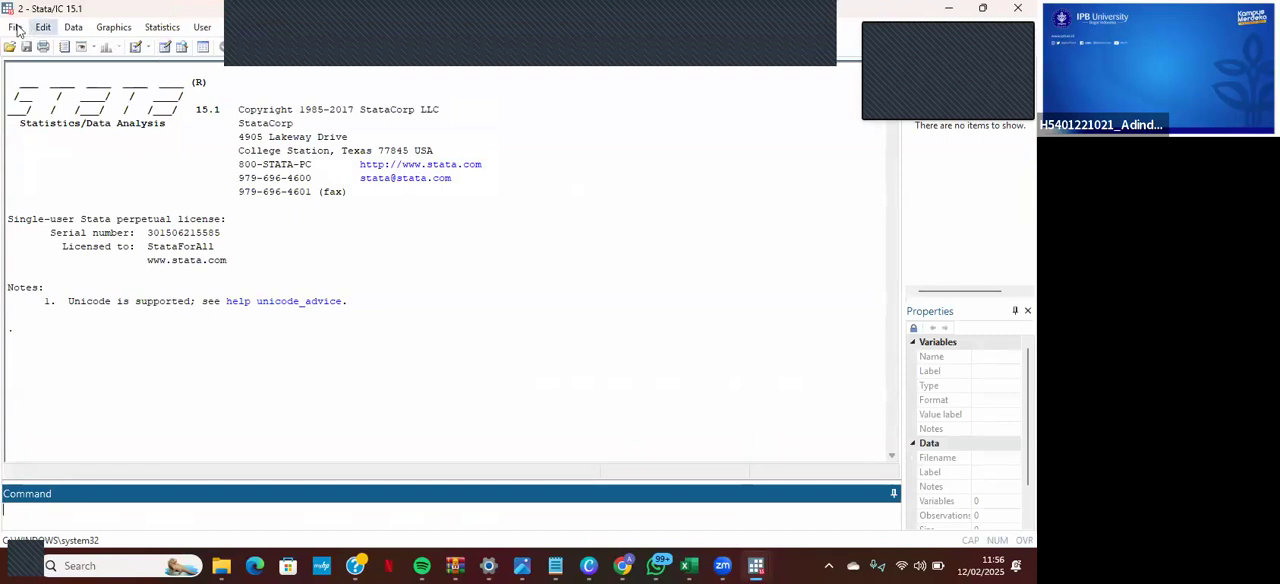
{"action": "left_click", "coordinate": [16, 28]}
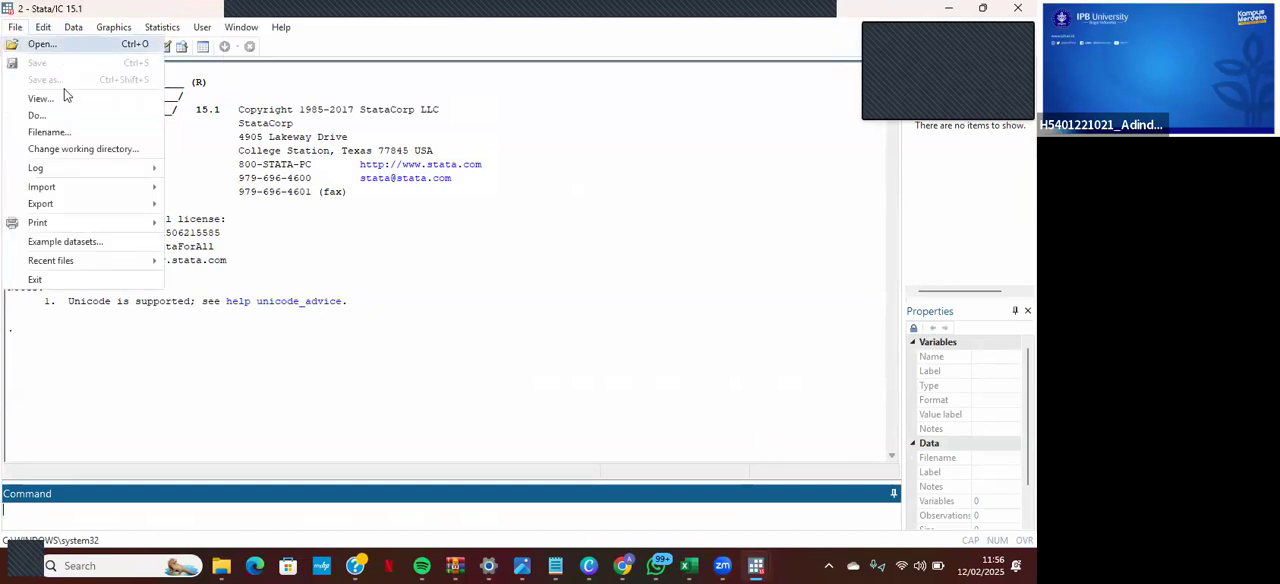
{"action": "left_click", "coordinate": [189, 67]}
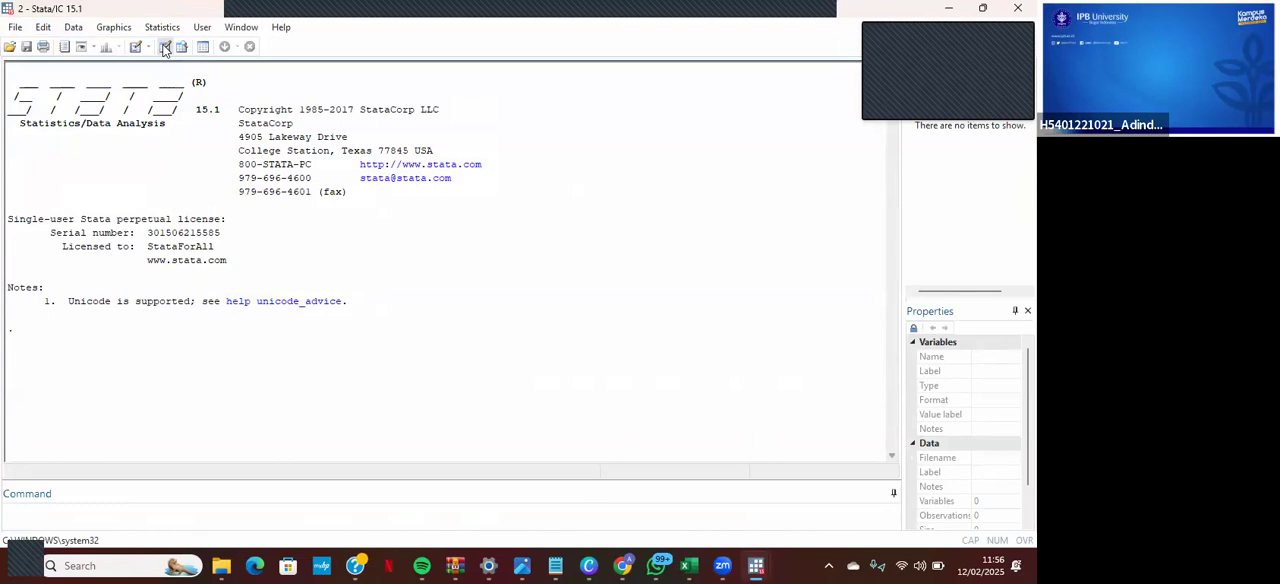
{"action": "left_click", "coordinate": [165, 47]}
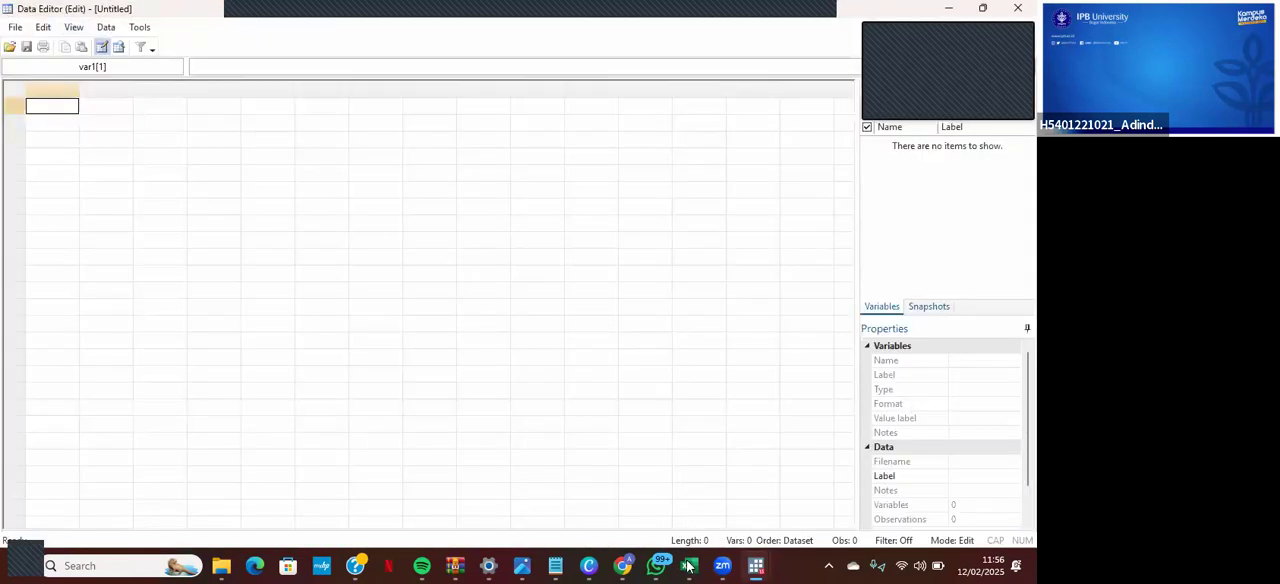
- Switch to the Excel workbook holding the yearly imports data and move its window higher to reveal the table
{"action": "mouse_move", "coordinate": [688, 566]}
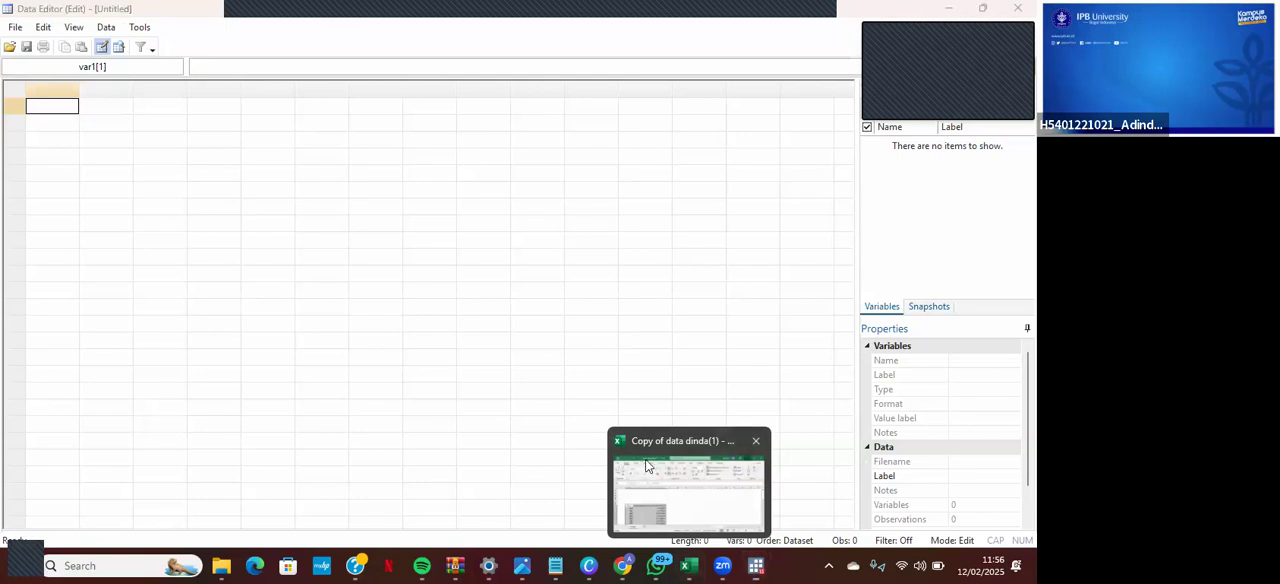
{"action": "left_click", "coordinate": [685, 504]}
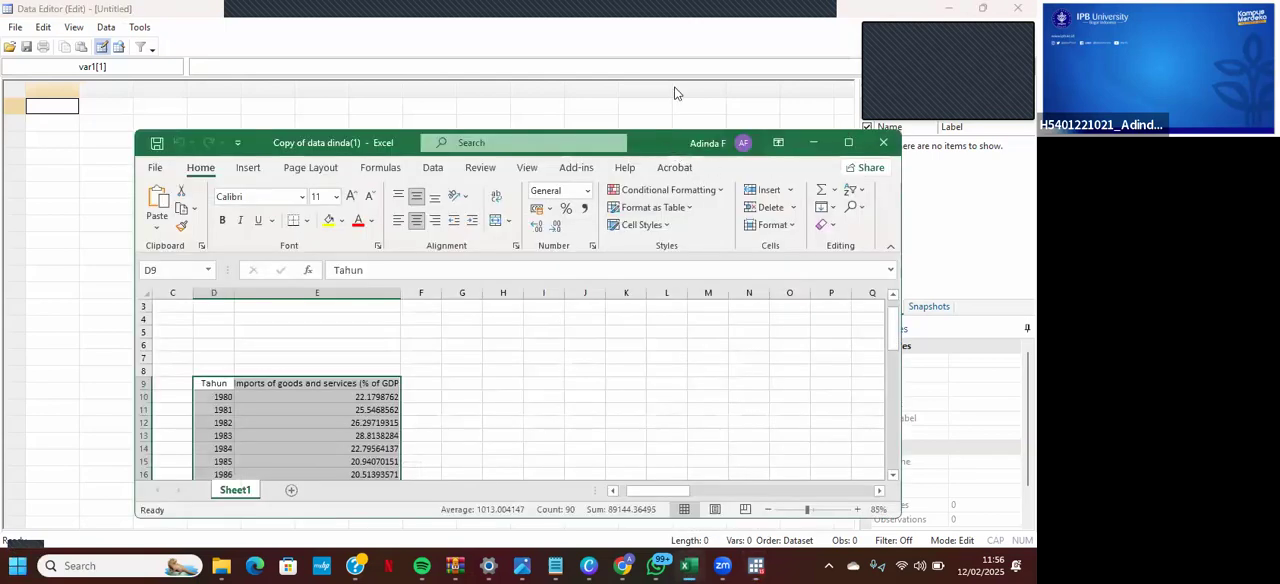
{"action": "left_click_drag", "start_coordinate": [640, 142], "coordinate": [698, 29]}
{"action": "left_click", "coordinate": [523, 258]}
{"action": "scroll", "coordinate": [486, 276], "scroll_direction": "down", "scroll_amount": 1}
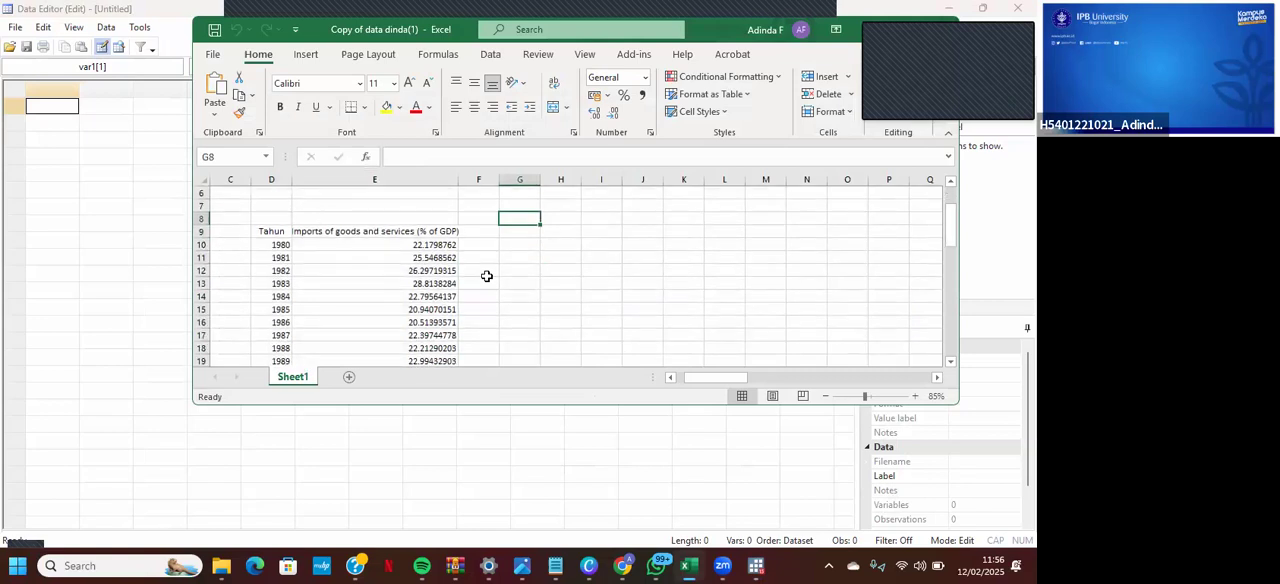
{"action": "scroll", "coordinate": [288, 205], "scroll_direction": "down", "scroll_amount": 1}
- Copy the Tahun and Imports of goods and services (% of GDP) columns with their headers, range D9:E53
{"action": "left_click", "coordinate": [278, 202]}
{"action": "left_click", "coordinate": [277, 195]}
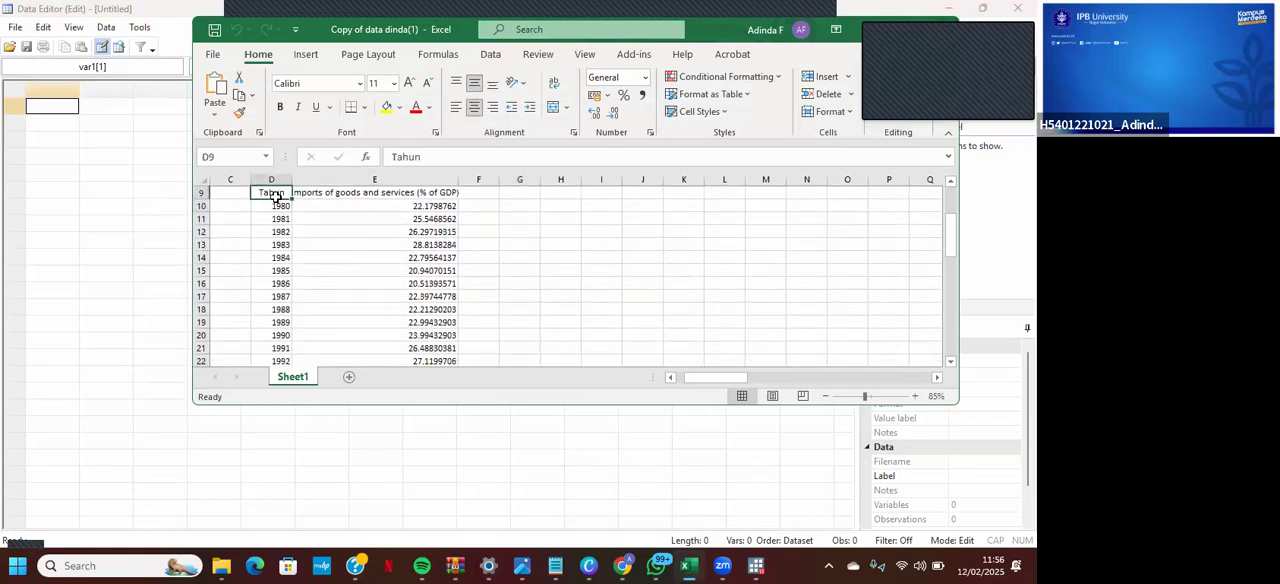
{"action": "key", "text": "shift+Right"}
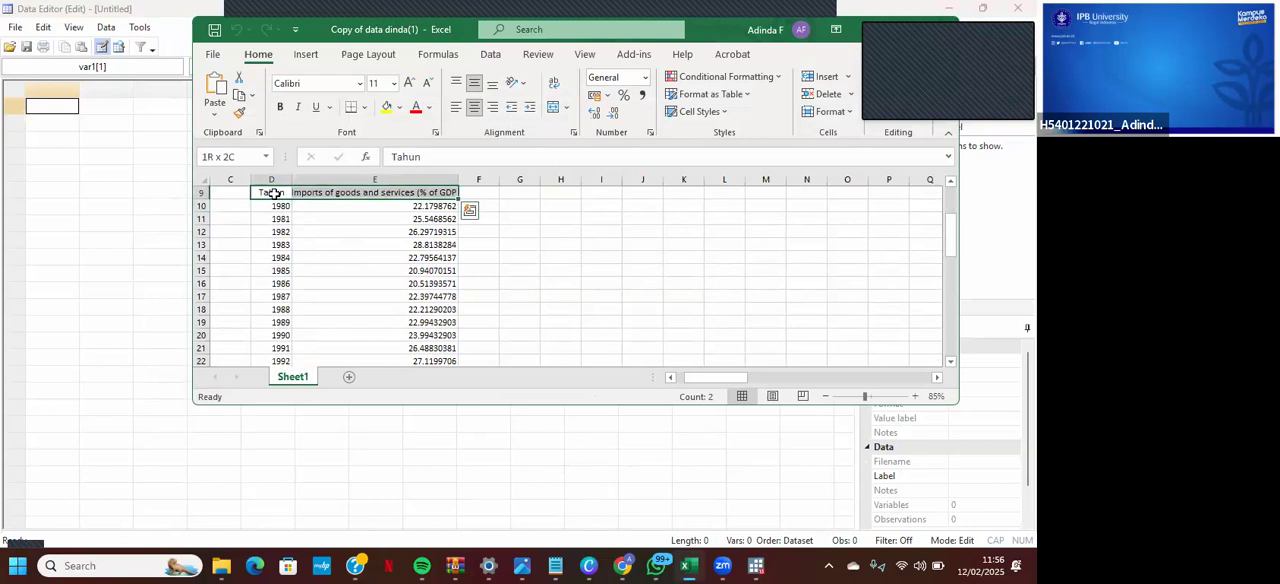
{"action": "key", "text": "shift+Down"}
{"action": "key", "text": "shift+Down"}
{"action": "key", "text": "shift+Down"}
{"action": "key", "text": "shift+Down"}
{"action": "key", "text": "shift+Down"}
{"action": "key", "text": "shift+Down"}
{"action": "key", "text": "shift+Down"}
{"action": "key", "text": "shift+Down"}
{"action": "key", "text": "shift+Down"}
{"action": "key", "text": "shift+Down"}
{"action": "key", "text": "shift+Down"}
{"action": "key", "text": "shift+Down"}
{"action": "key", "text": "shift+Down"}
{"action": "key", "text": "shift+Down"}
{"action": "key", "text": "shift+Down"}
{"action": "key", "text": "shift+Down"}
{"action": "key", "text": "shift+Down"}
{"action": "key", "text": "shift+Down"}
{"action": "key", "text": "shift+Down"}
{"action": "key", "text": "shift+Down"}
{"action": "key", "text": "shift+Down"}
{"action": "key", "text": "shift+Down"}
{"action": "key", "text": "shift+Down"}
{"action": "key", "text": "shift+Down"}
{"action": "key", "text": "shift+Down"}
{"action": "key", "text": "shift+Down"}
{"action": "key", "text": "shift+Down"}
{"action": "key", "text": "shift+Down"}
{"action": "key", "text": "shift+Down"}
{"action": "key", "text": "shift+Down"}
{"action": "key", "text": "shift+Down"}
{"action": "key", "text": "shift+Down"}
{"action": "key", "text": "shift+Down"}
{"action": "key", "text": "shift+Down"}
{"action": "key", "text": "shift+Down"}
{"action": "key", "text": "shift+Down"}
{"action": "key", "text": "shift+Down"}
{"action": "key", "text": "shift+Down"}
{"action": "key", "text": "shift+Down"}
{"action": "key", "text": "shift+Down"}
{"action": "key", "text": "shift+Down"}
{"action": "key", "text": "shift+Down"}
{"action": "key", "text": "shift+Down"}
{"action": "key", "text": "shift+Down"}
{"action": "key", "text": "shift+Down"}
{"action": "key", "text": "shift+Down"}
{"action": "key", "text": "shift+Down"}
{"action": "key", "text": "shift+Down"}
{"action": "key", "text": "shift+Down"}
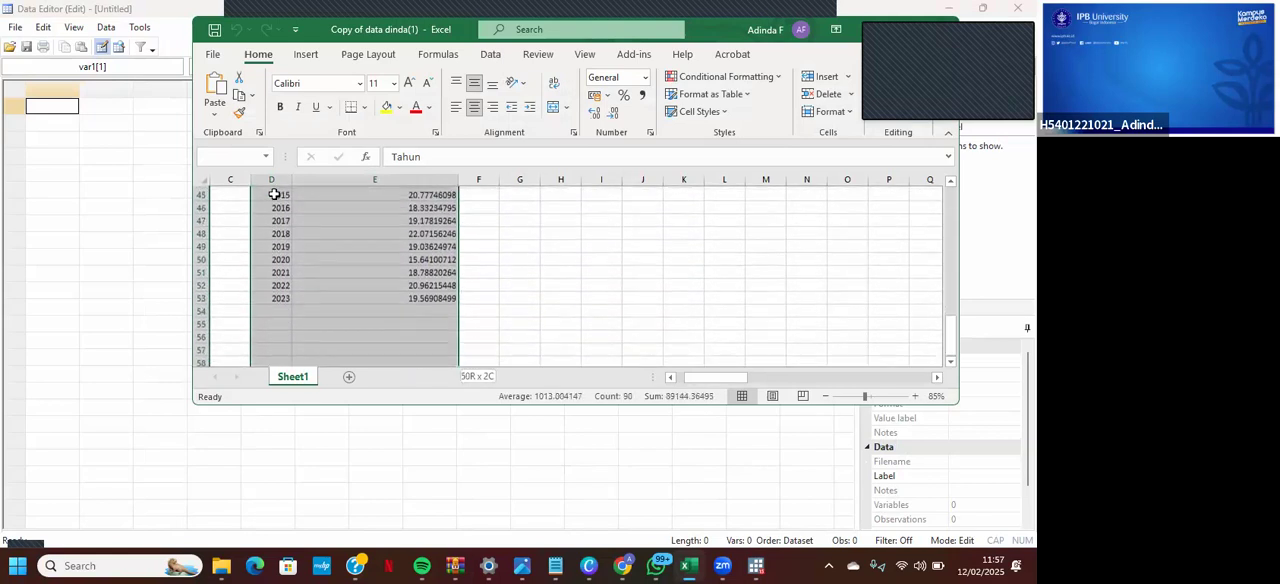
{"action": "key", "text": "shift+Up"}
{"action": "key", "text": "shift+Up"}
{"action": "key", "text": "shift+Up"}
{"action": "key", "text": "shift+Up"}
{"action": "key", "text": "shift+Up"}
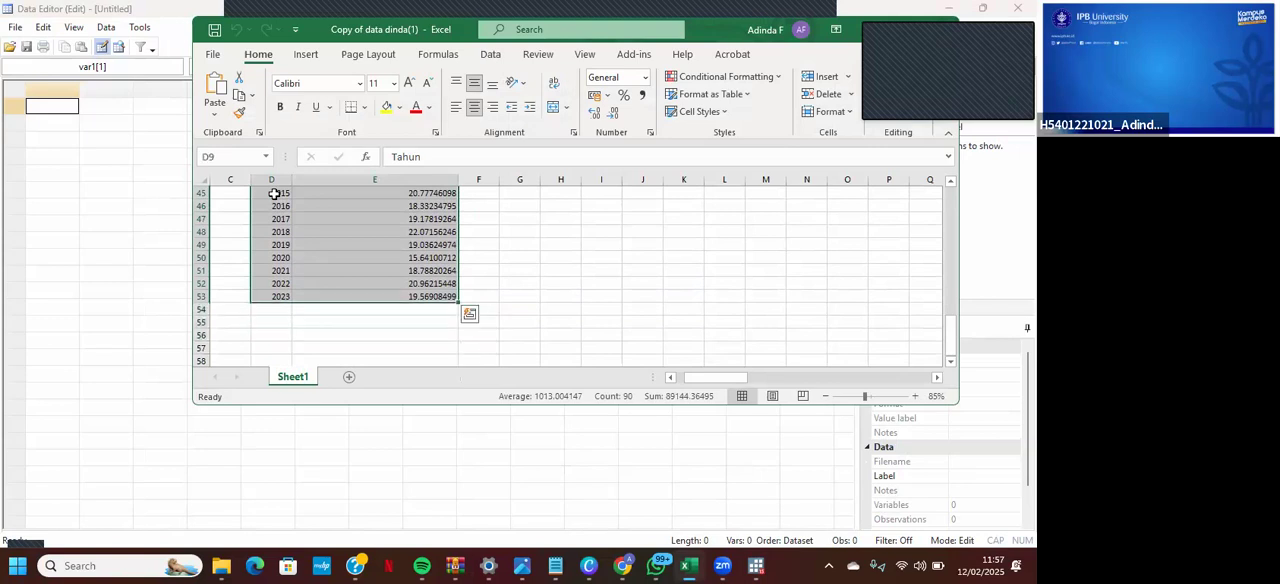
{"action": "right_click", "coordinate": [274, 193]}
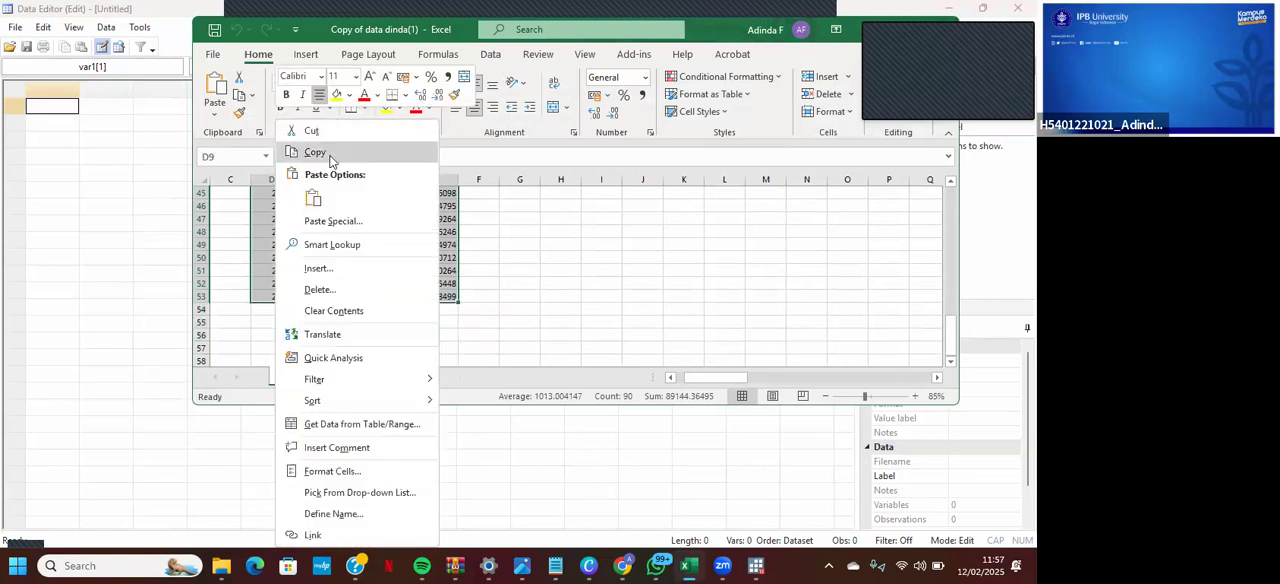
{"action": "left_click", "coordinate": [315, 152]}
{"action": "scroll", "coordinate": [600, 280], "scroll_direction": "up", "scroll_amount": 14}
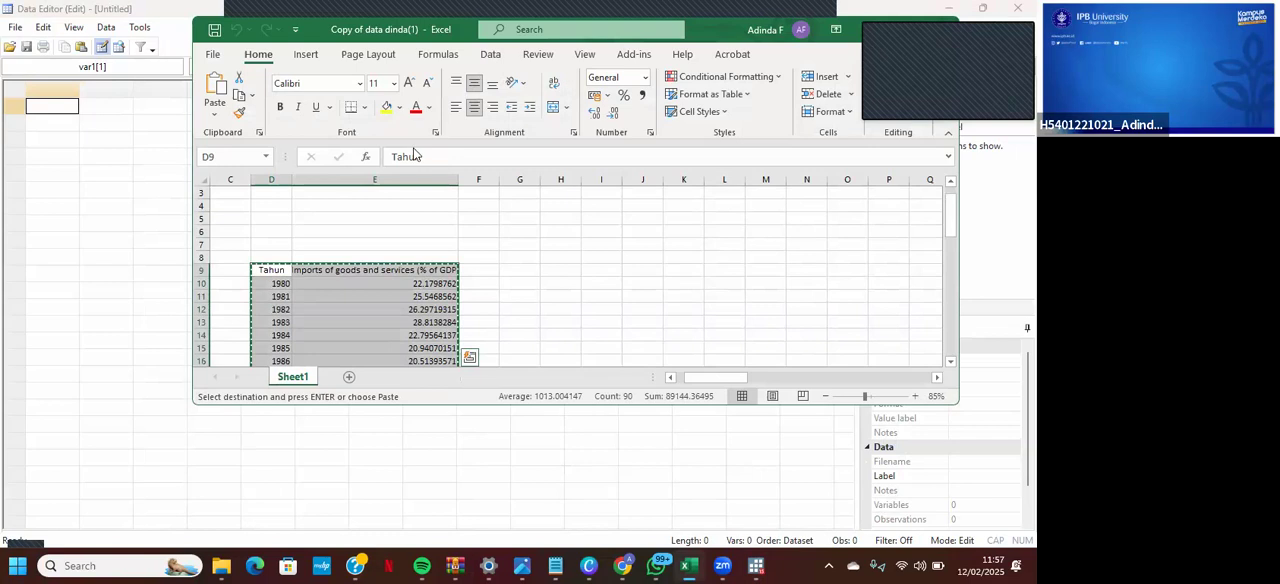
- Paste the copied table into the first cell of Stata's Data Editor, treating the first row as variable names
{"action": "left_click", "coordinate": [166, 170]}
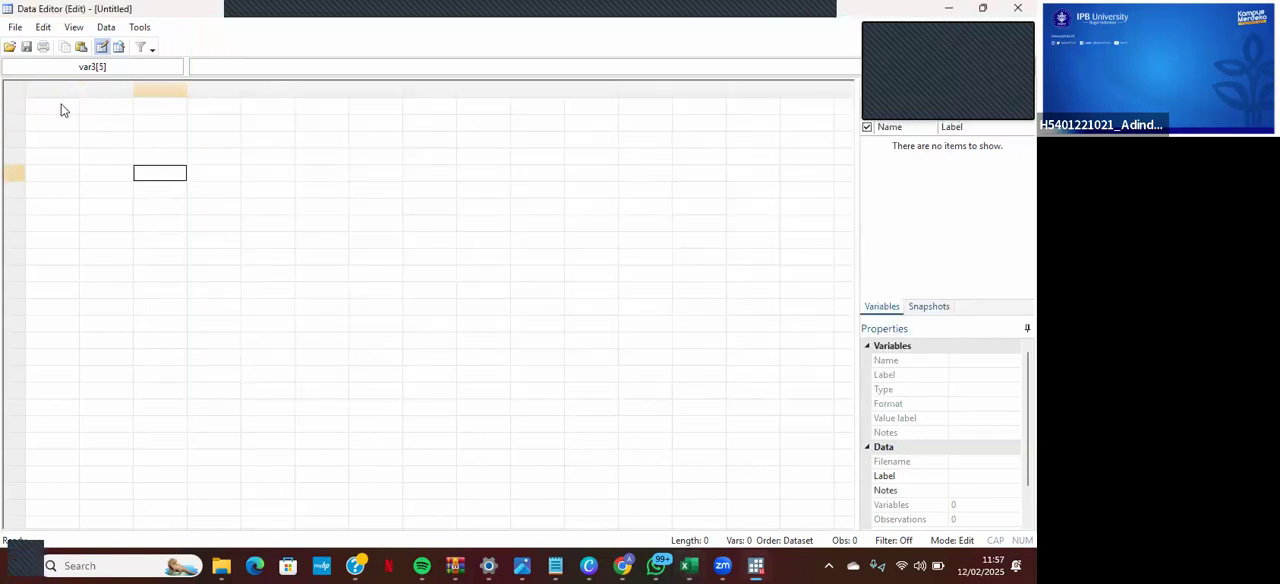
{"action": "left_click", "coordinate": [62, 110]}
{"action": "right_click", "coordinate": [62, 110]}
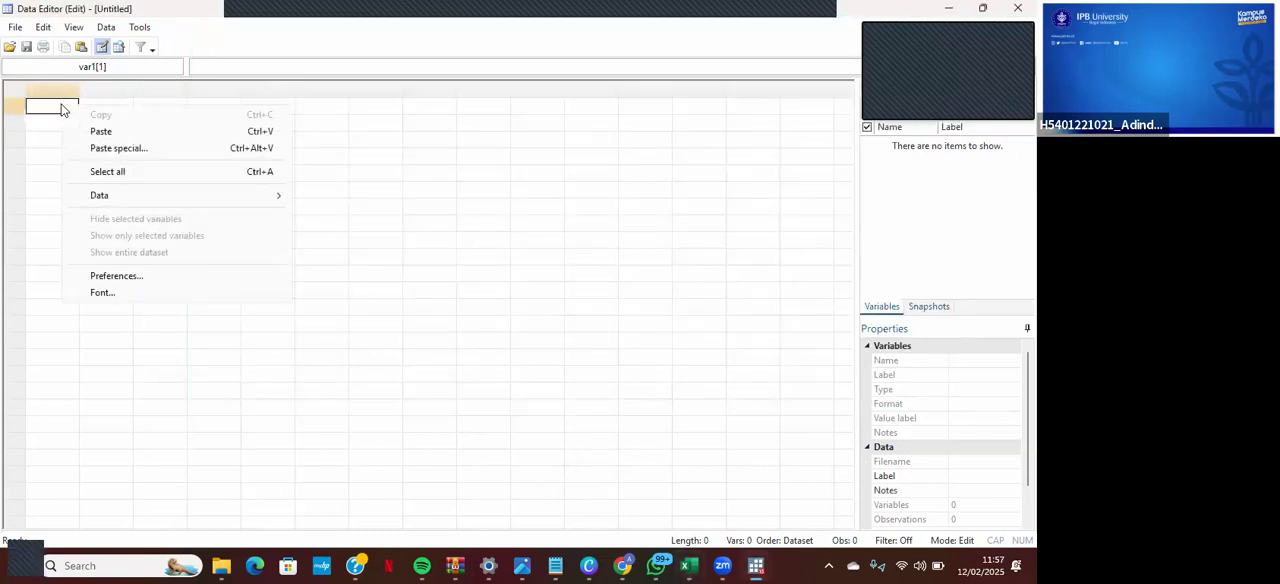
{"action": "left_click", "coordinate": [104, 132]}
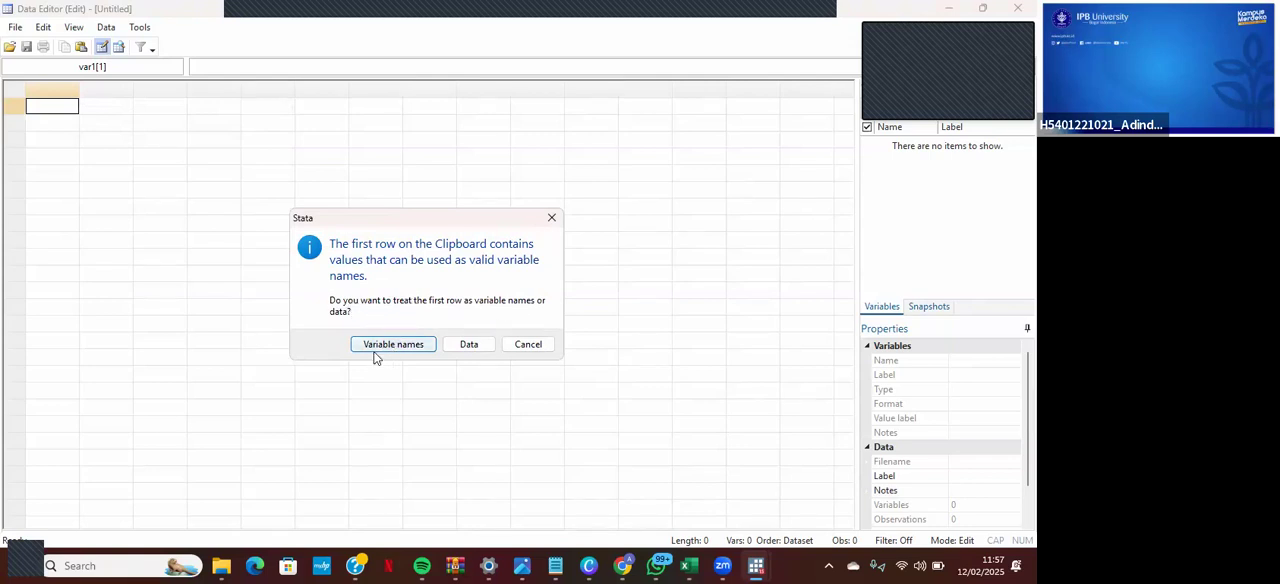
{"action": "left_click", "coordinate": [394, 345]}
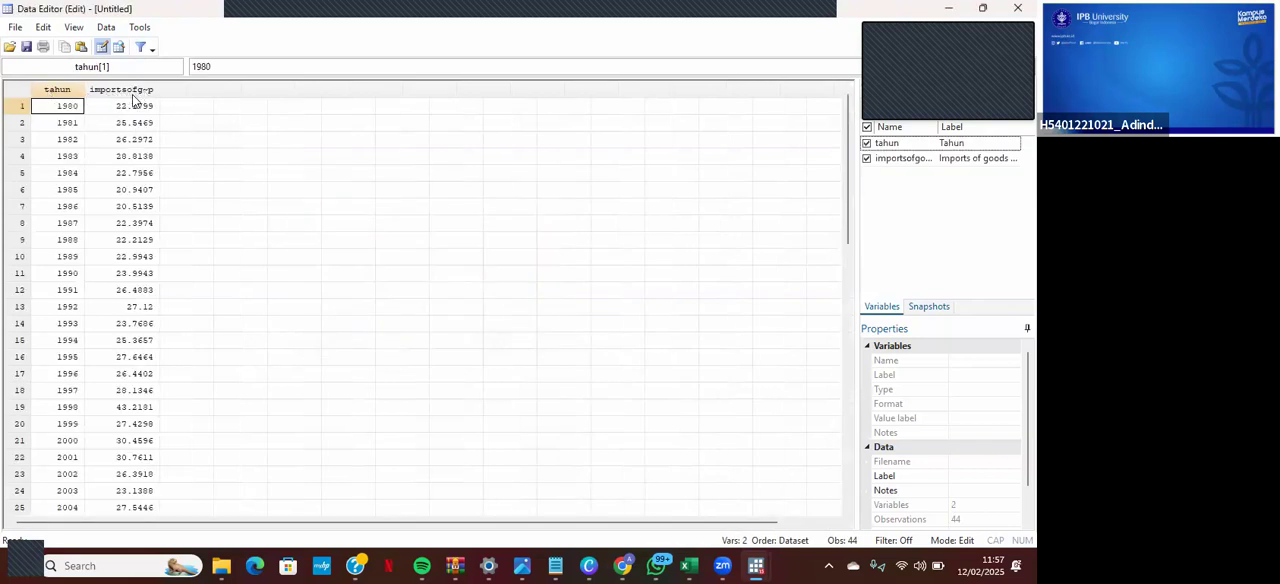
- Rename the imports of goods and services variable to IGS
{"action": "left_click", "coordinate": [911, 160]}
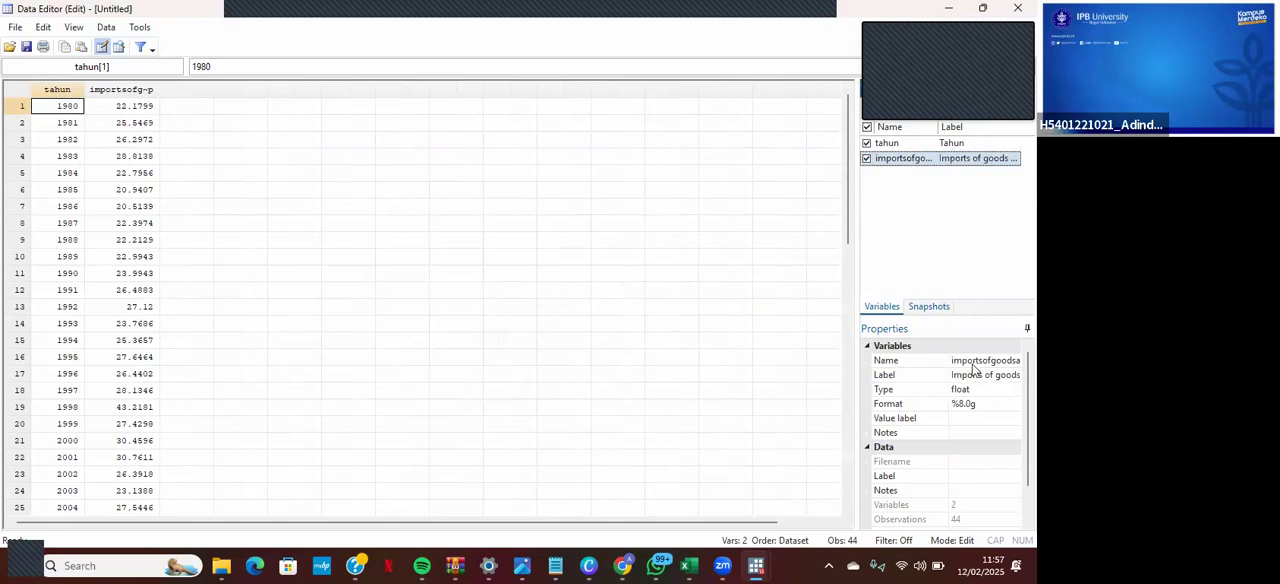
{"action": "left_click", "coordinate": [977, 361]}
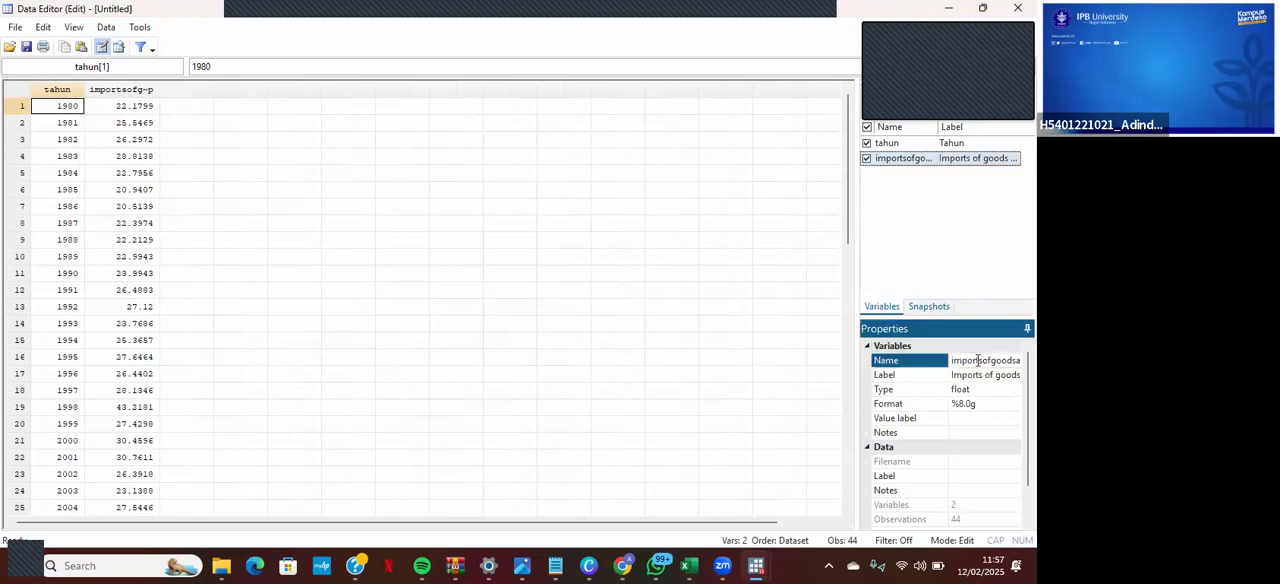
{"action": "left_click", "coordinate": [977, 360]}
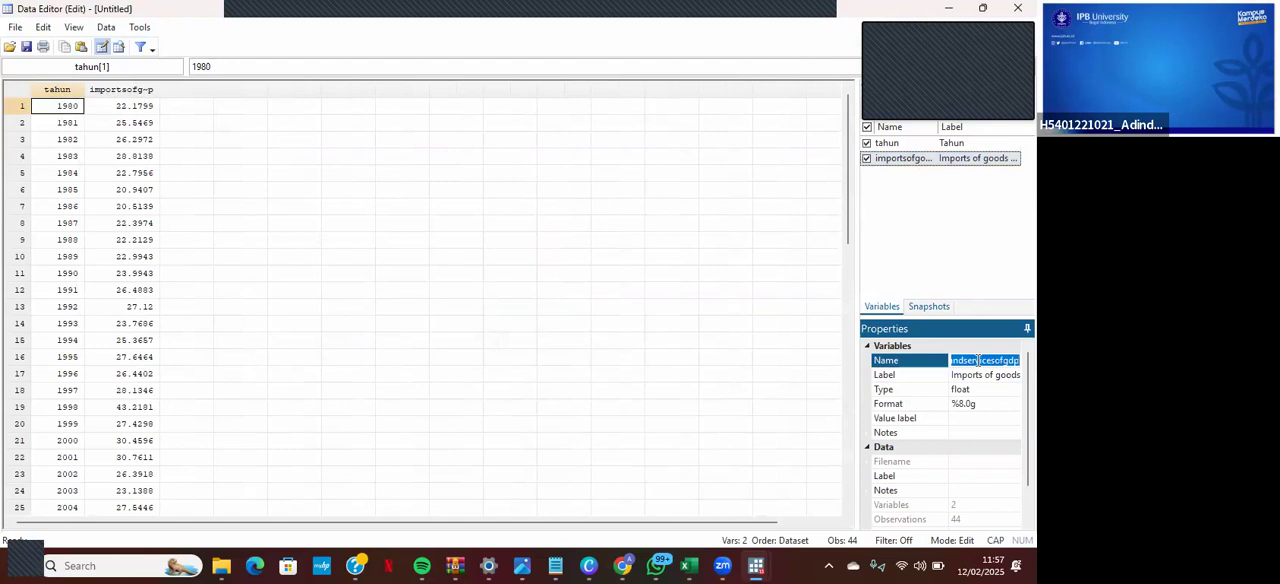
{"action": "key", "text": "BackSpace"}
{"action": "type", "text": "IGS"}
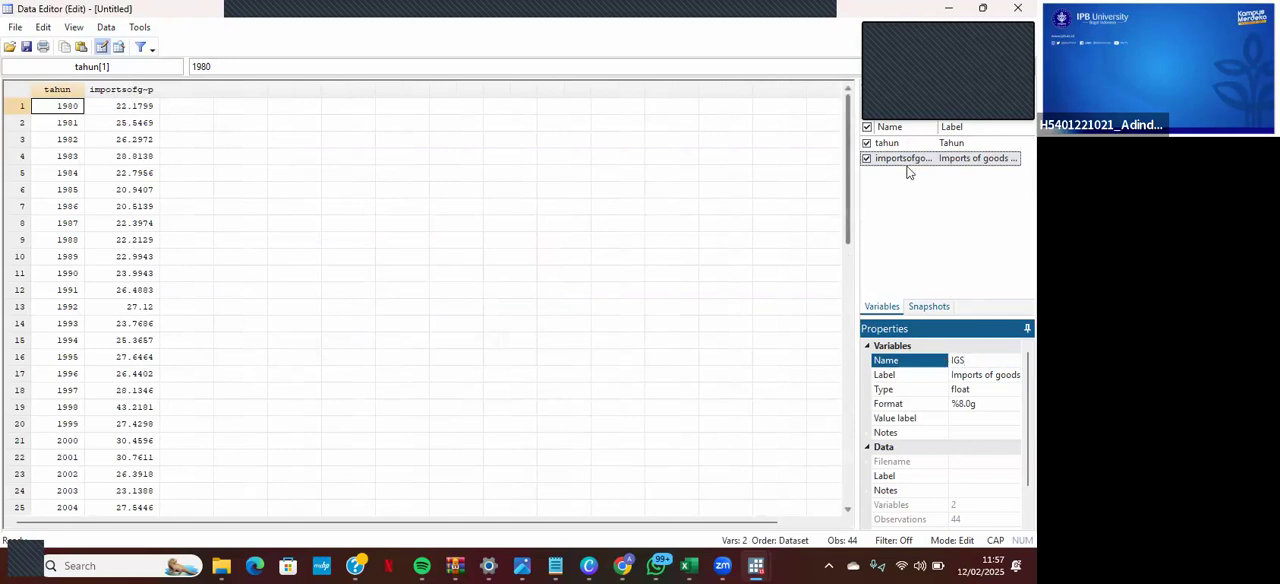
{"action": "key", "text": "Return"}
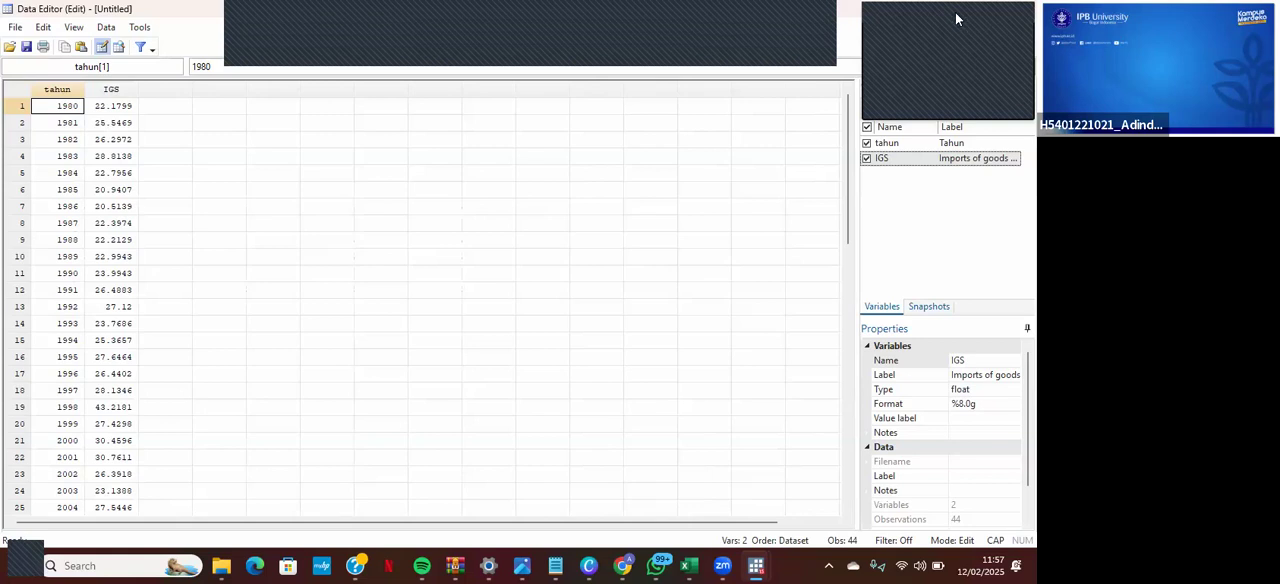
- Return to the main Stata window and declare the year as the time variable with tsset tahun
{"action": "left_click", "coordinate": [954, 12]}
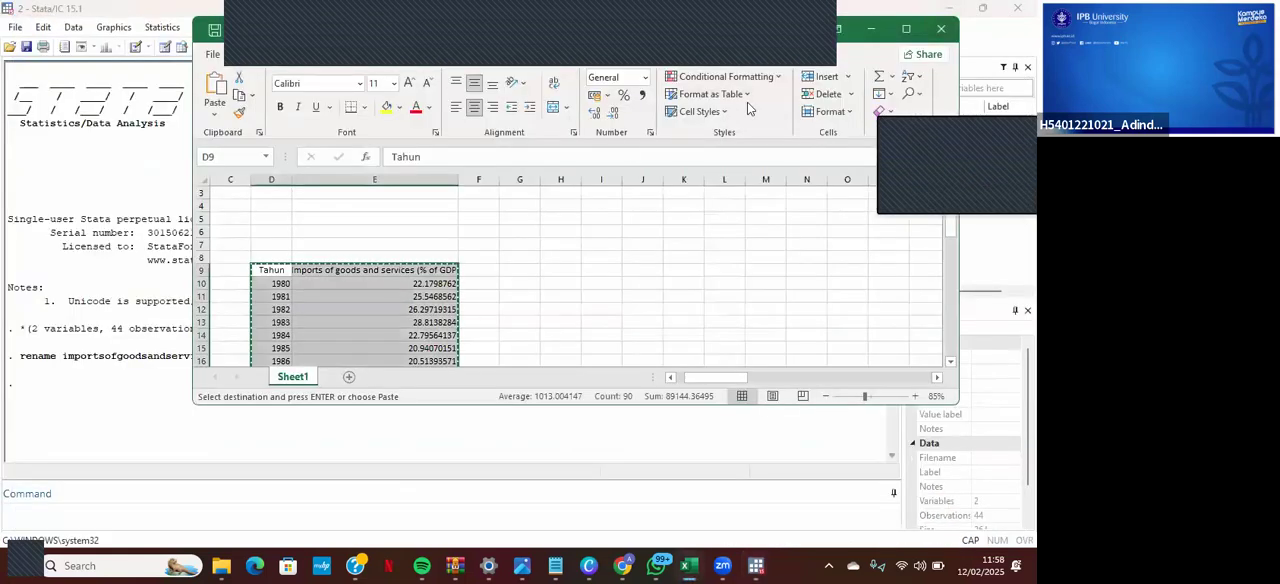
{"action": "left_click", "coordinate": [121, 175]}
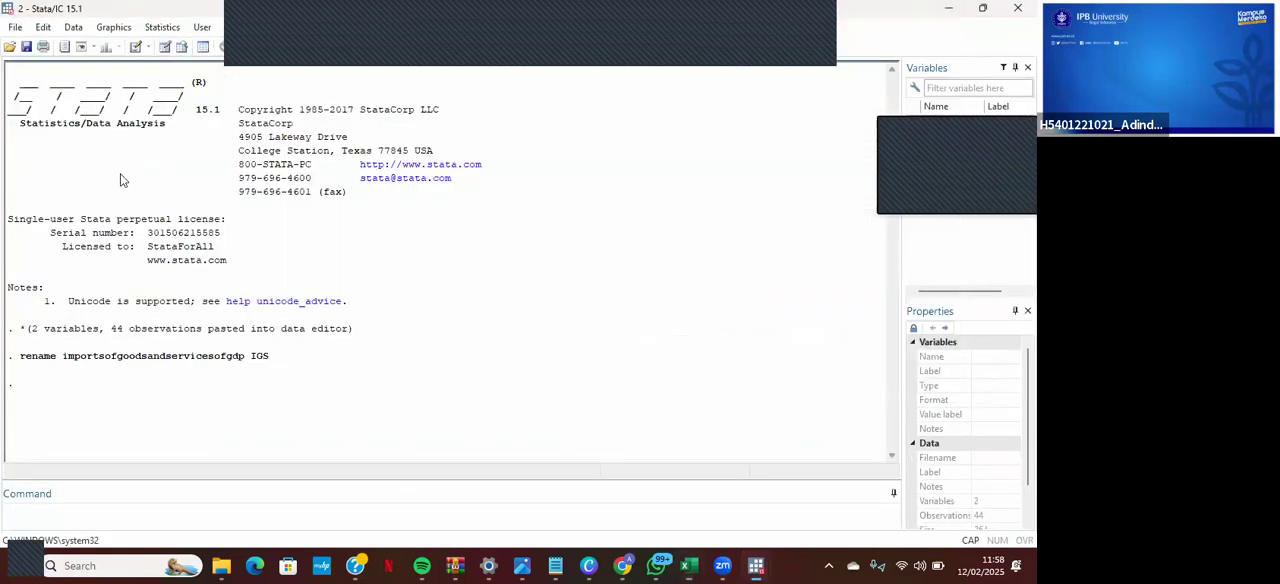
{"action": "left_click", "coordinate": [72, 519]}
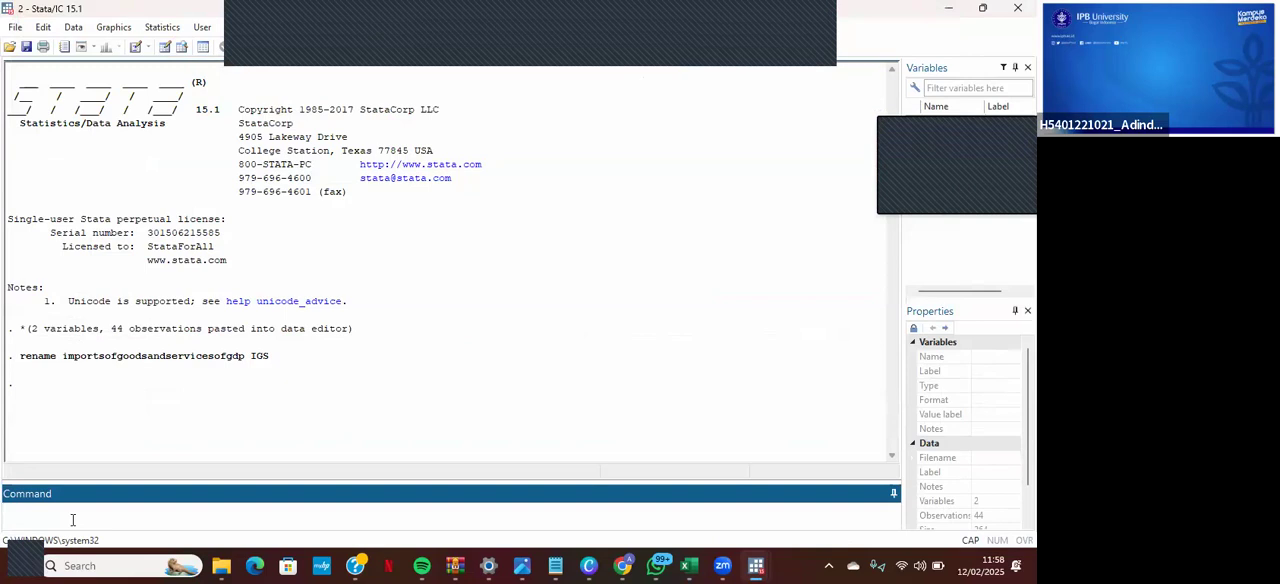
{"action": "type", "text": "tsset"}
{"action": "left_click", "coordinate": [69, 510]}
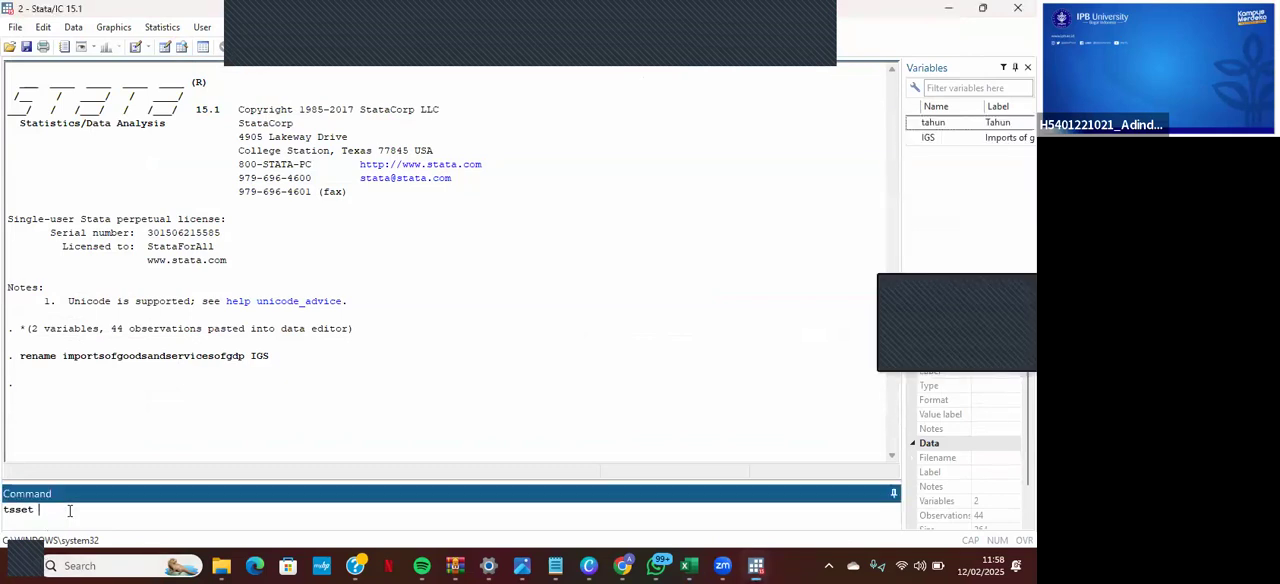
{"action": "type", "text": "tahun"}
{"action": "left_click", "coordinate": [37, 510]}
{"action": "key", "text": "Return"}
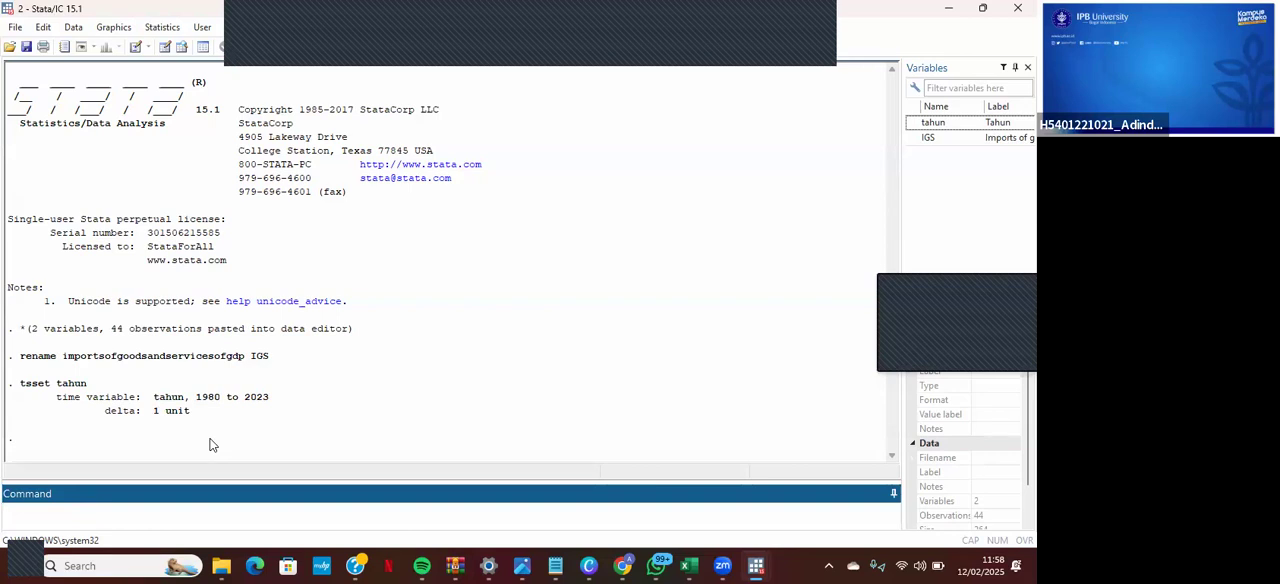
- Run a Dickey-Fuller unit root test on the imports variable with dfuller IGS
{"action": "type", "text": "dfull"}
{"action": "type", "text": "IGS"}
{"action": "key", "text": "Return"}
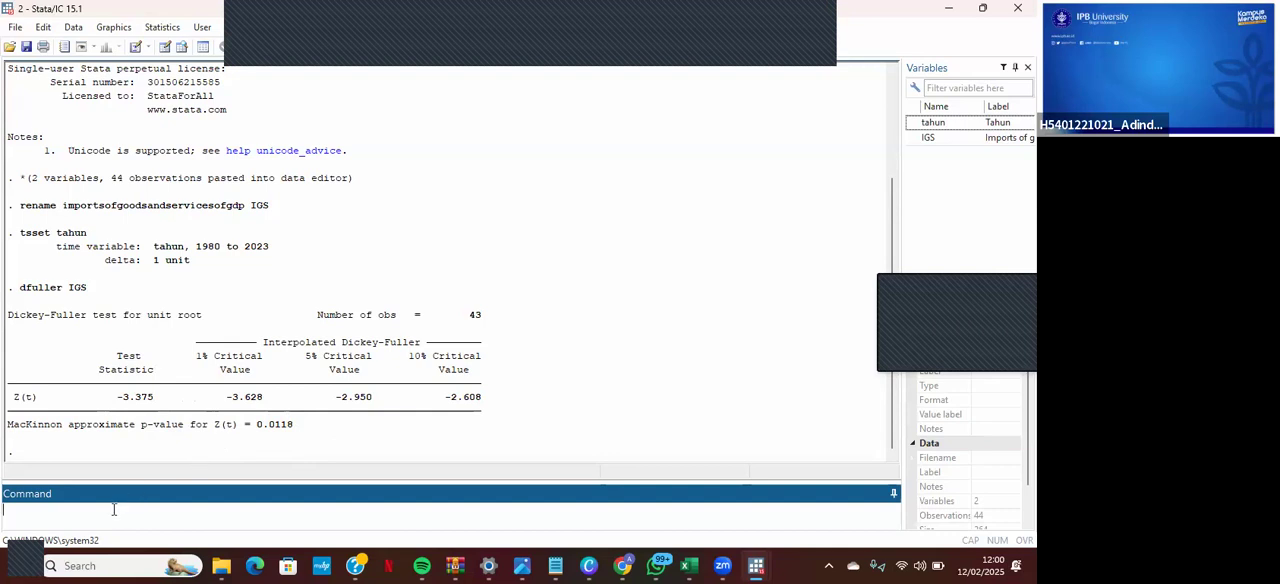
- Create the first-differenced imports variable with generate dIGS=d.IGS
{"action": "type", "text": "generate dIGS=d.IGS"}
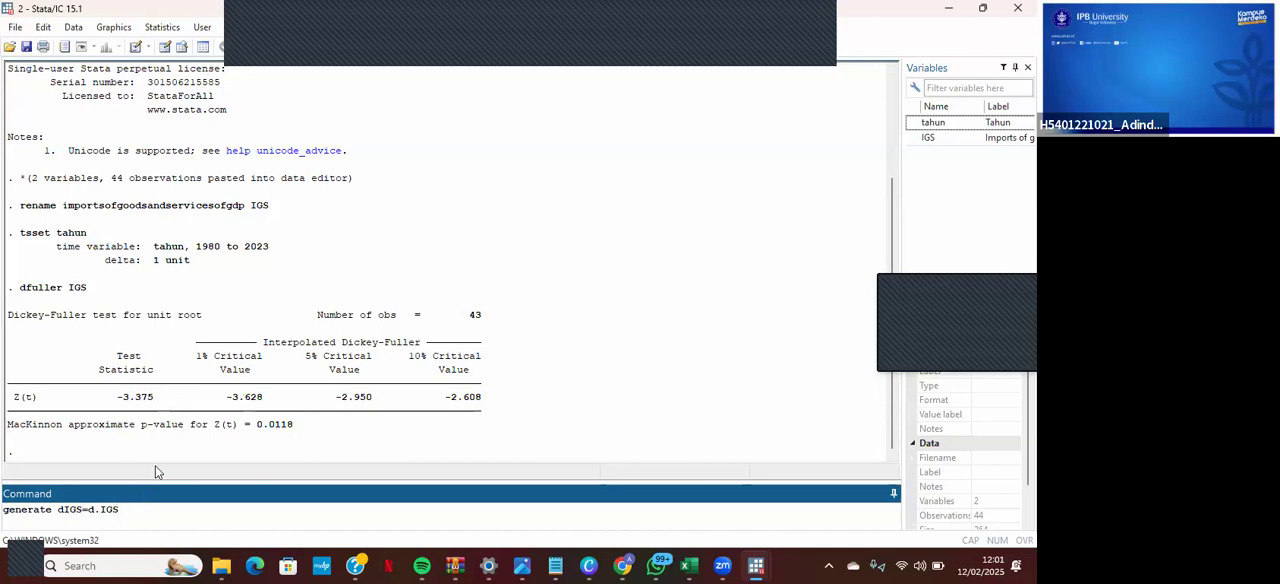
{"action": "key", "text": "Return"}
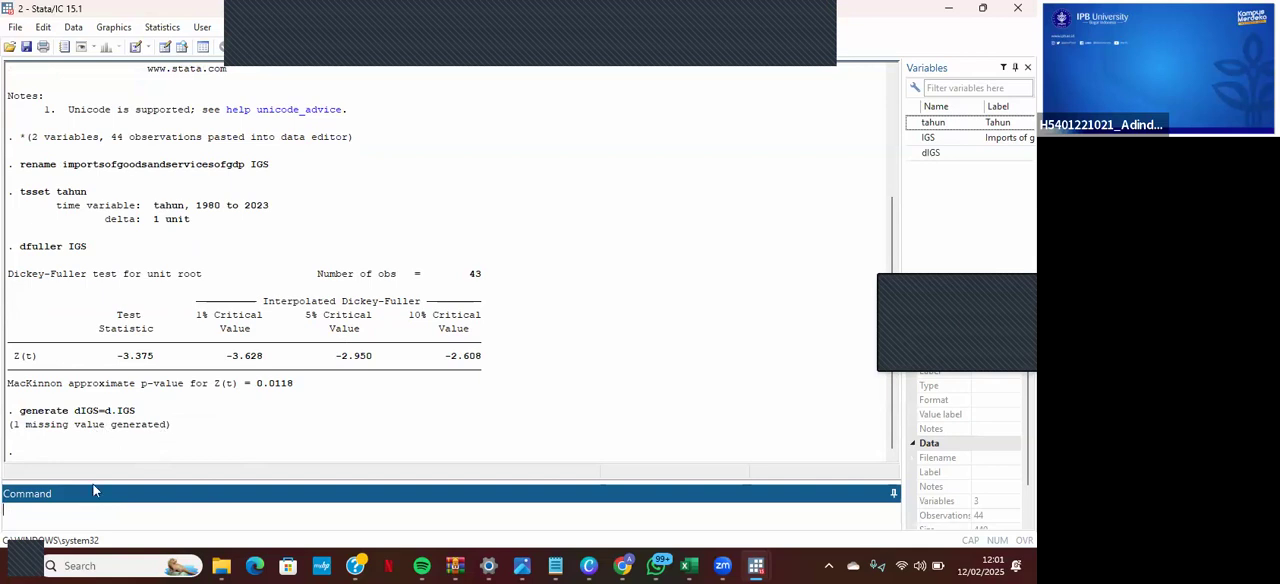
- Replace the missing value of the differenced variable with zero using replace dIGS=0 if dIGS==
{"action": "type", "text": "replace dIGS=0 if dIGS==."}
{"action": "key", "text": "Return"}
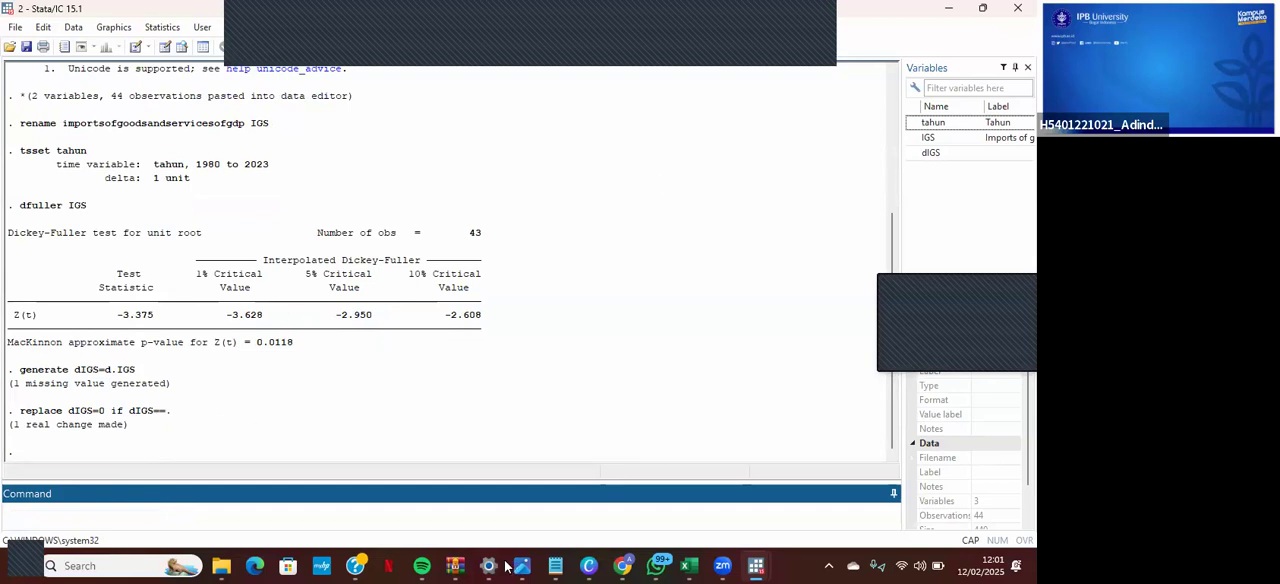
- Check the values of the differenced variable dIGS in the Data Editor and return to the results window of the second Stata session
{"action": "mouse_move", "coordinate": [756, 566]}
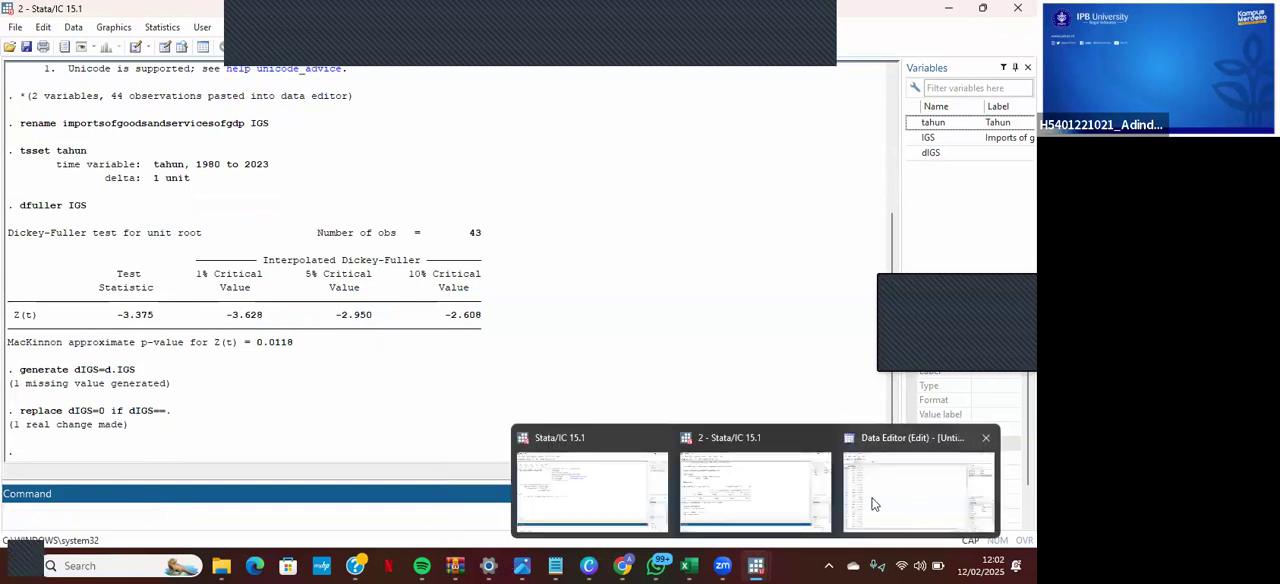
{"action": "left_click", "coordinate": [889, 501]}
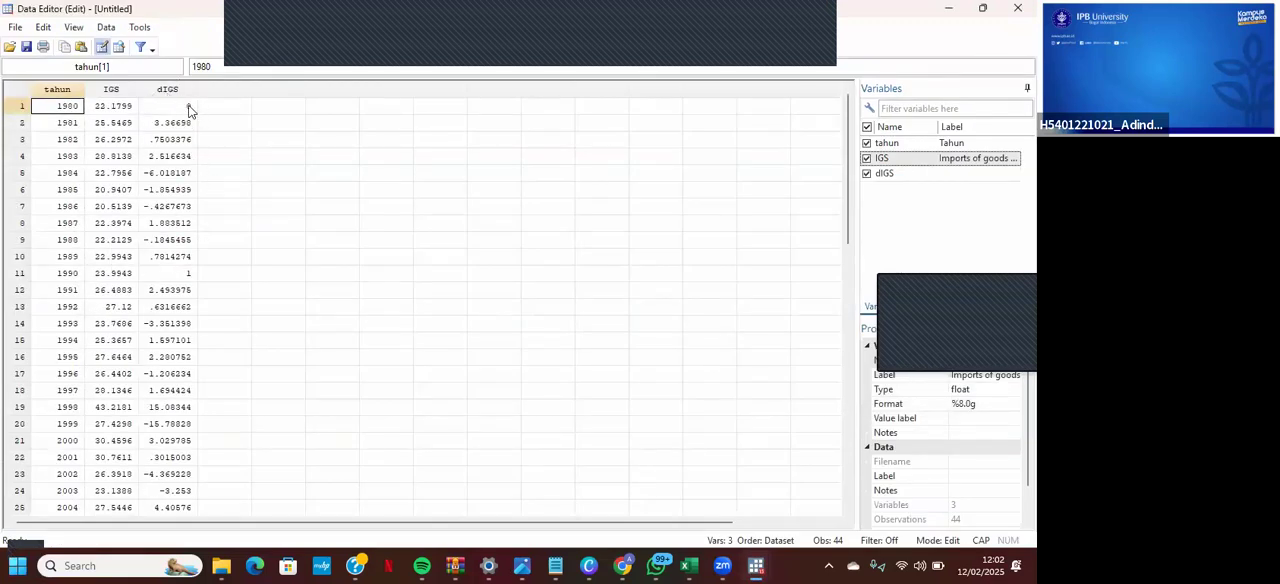
{"action": "mouse_move", "coordinate": [756, 566]}
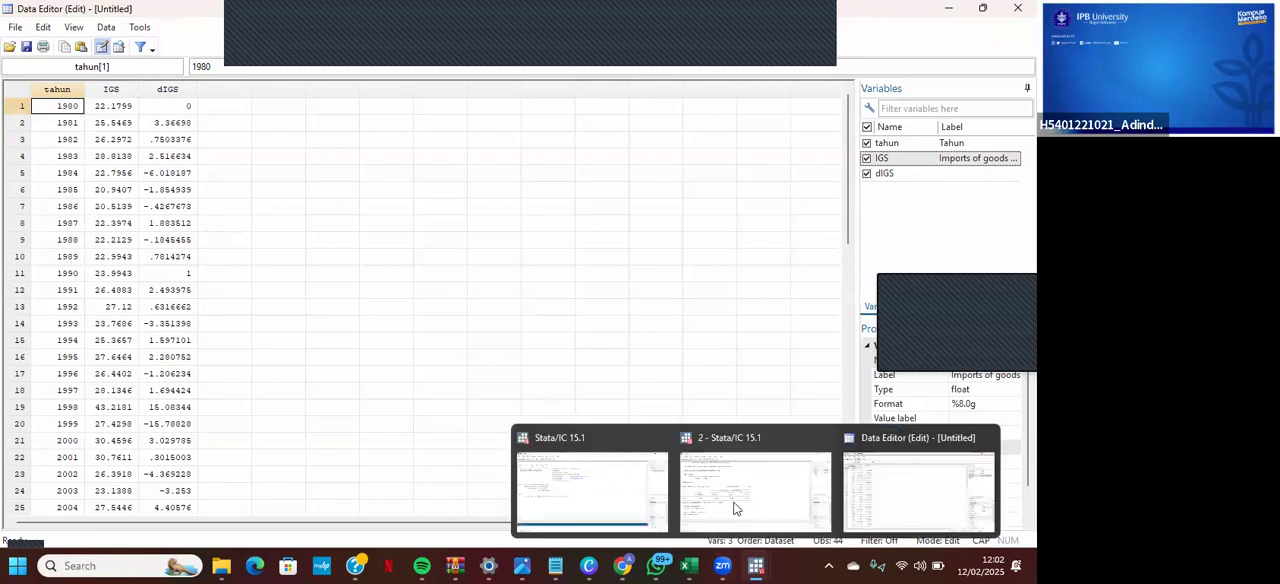
{"action": "left_click", "coordinate": [640, 490]}
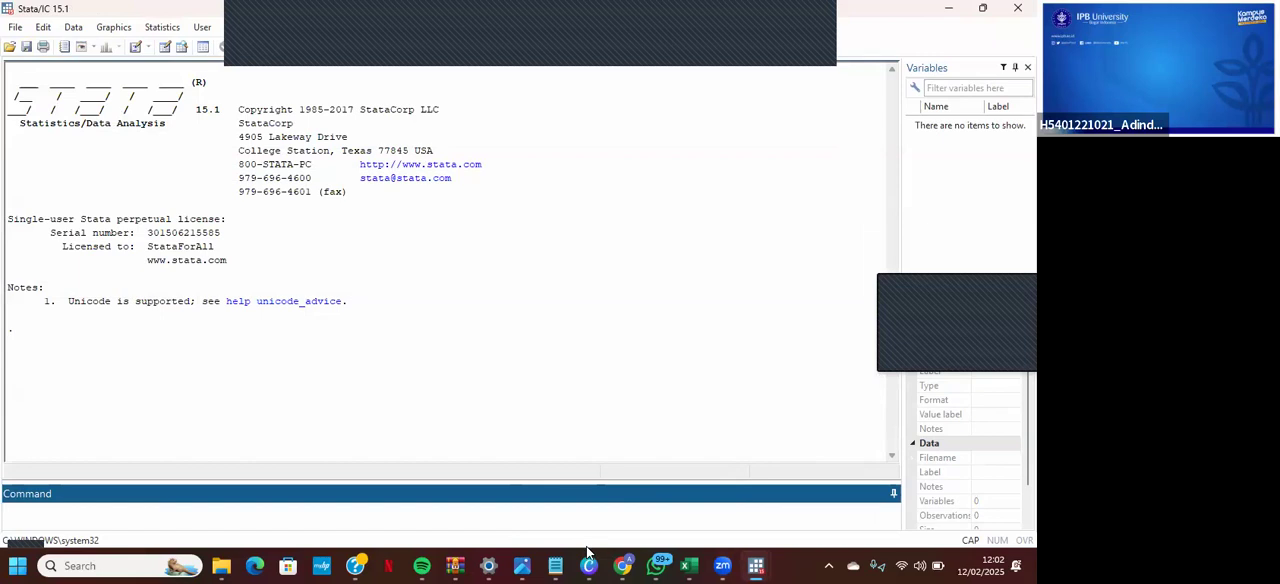
{"action": "mouse_move", "coordinate": [756, 566]}
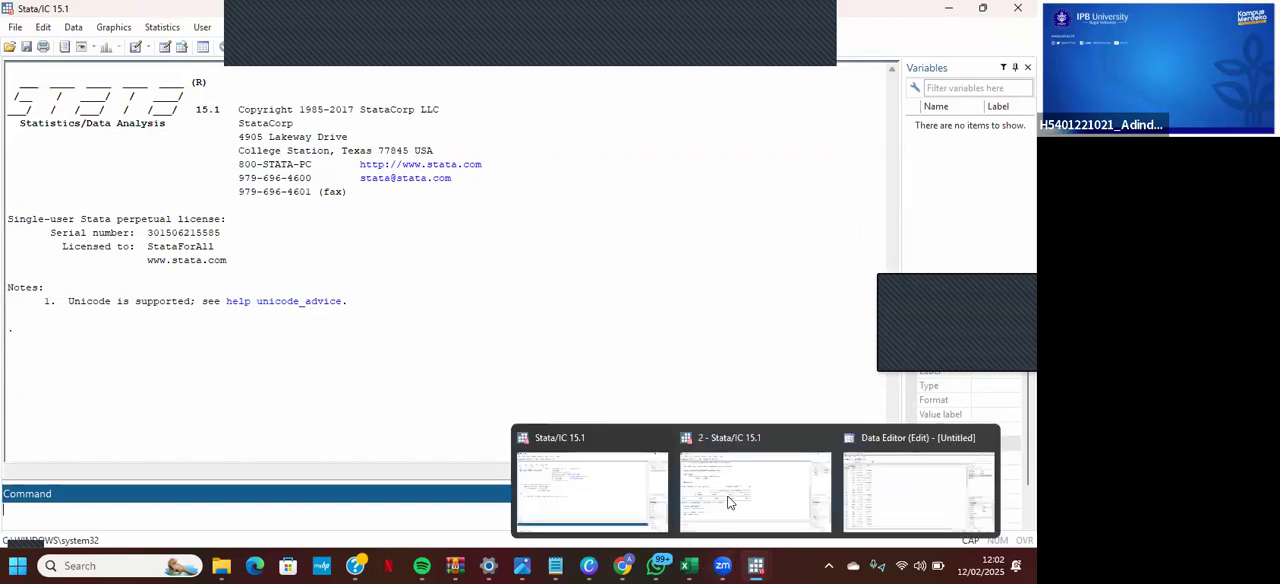
{"action": "left_click", "coordinate": [718, 488]}
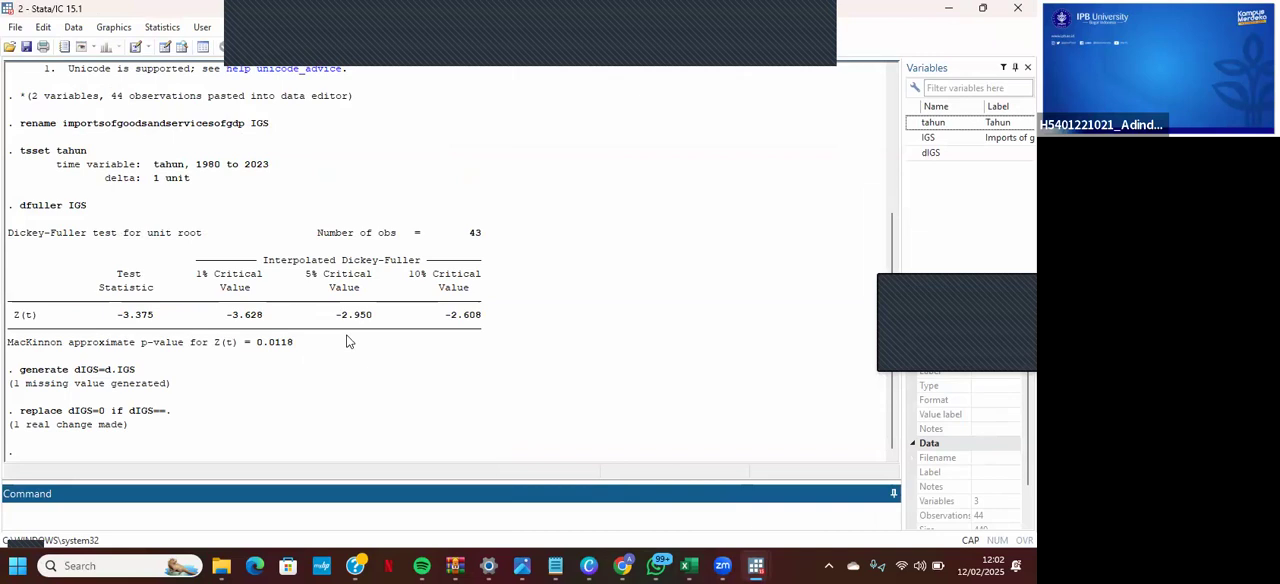
- Run a Dickey-Fuller unit root test on the first-differenced imports variable with dfuller dIGS
{"action": "type", "text": "dFU"}
{"action": "key", "text": "BackSpace"}
{"action": "key", "text": "BackSpace"}
{"action": "key", "text": "BackSpace"}
{"action": "key", "text": "Caps_Lock"}
{"action": "type", "text": "dfuller d"}
{"action": "key", "text": "Caps_Lock"}
{"action": "type", "text": "IGS"}
{"action": "key", "text": "Return"}
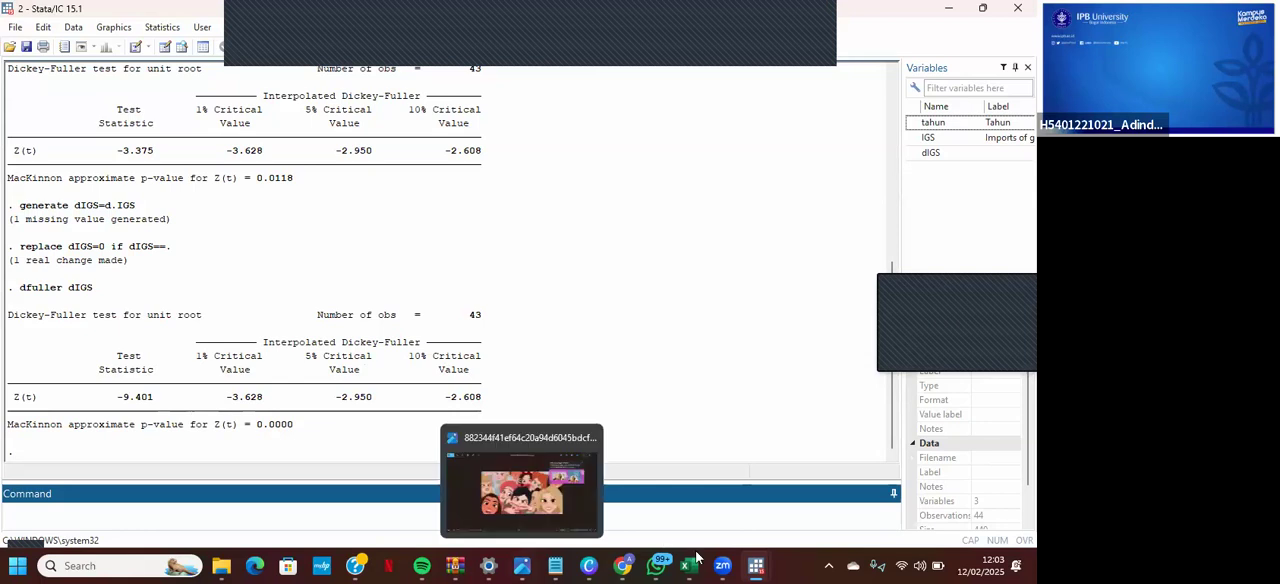
{"action": "mouse_move", "coordinate": [756, 565]}
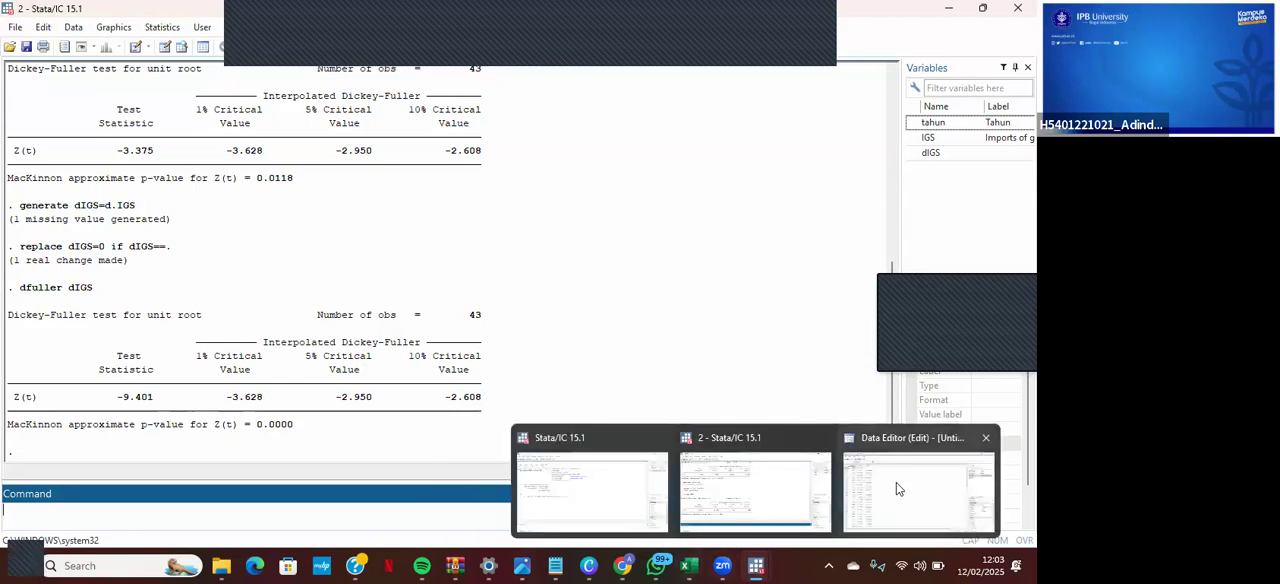
{"action": "left_click", "coordinate": [896, 488]}
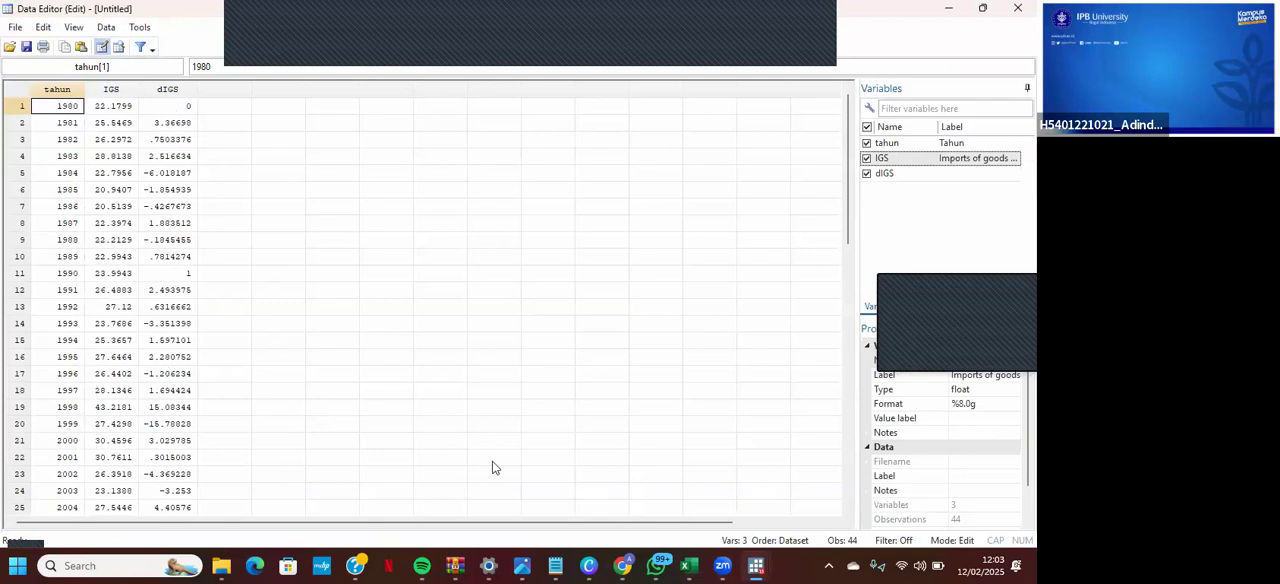
{"action": "mouse_move", "coordinate": [756, 565]}
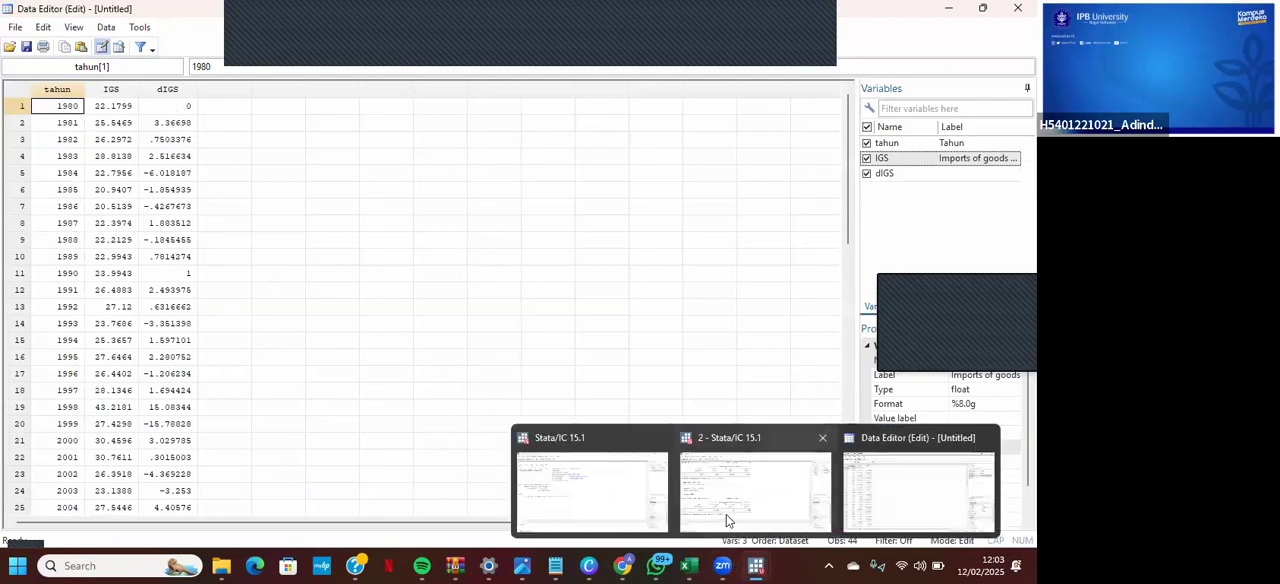
{"action": "left_click", "coordinate": [726, 514]}
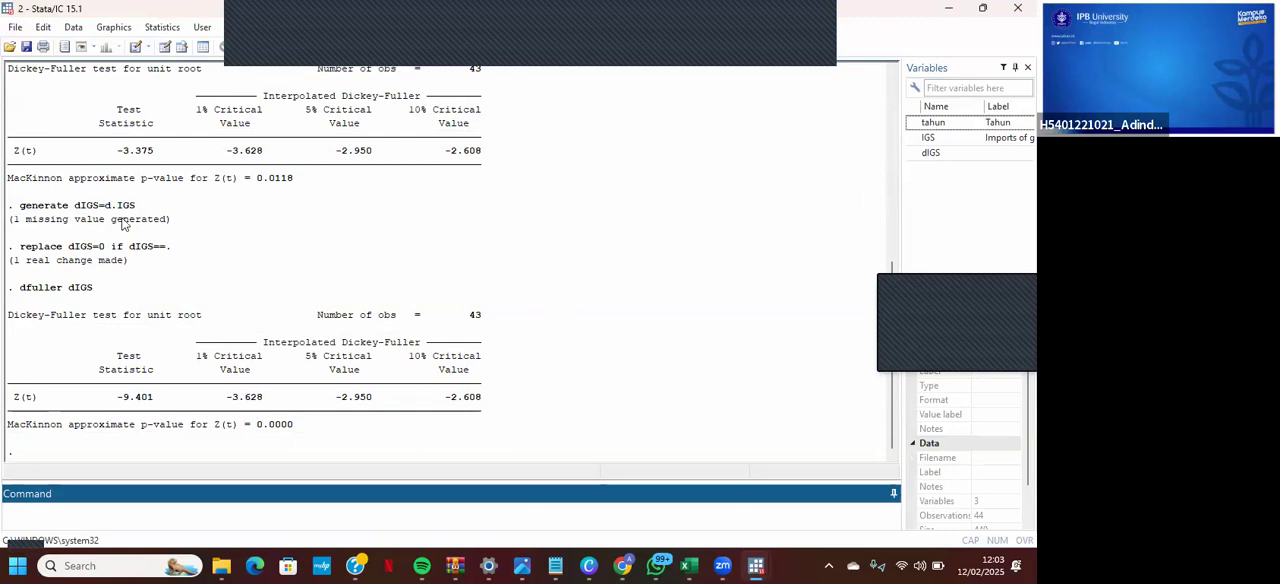
- Draw a time-series line plot with dIGS as the Y variable
{"action": "left_click", "coordinate": [114, 27]}
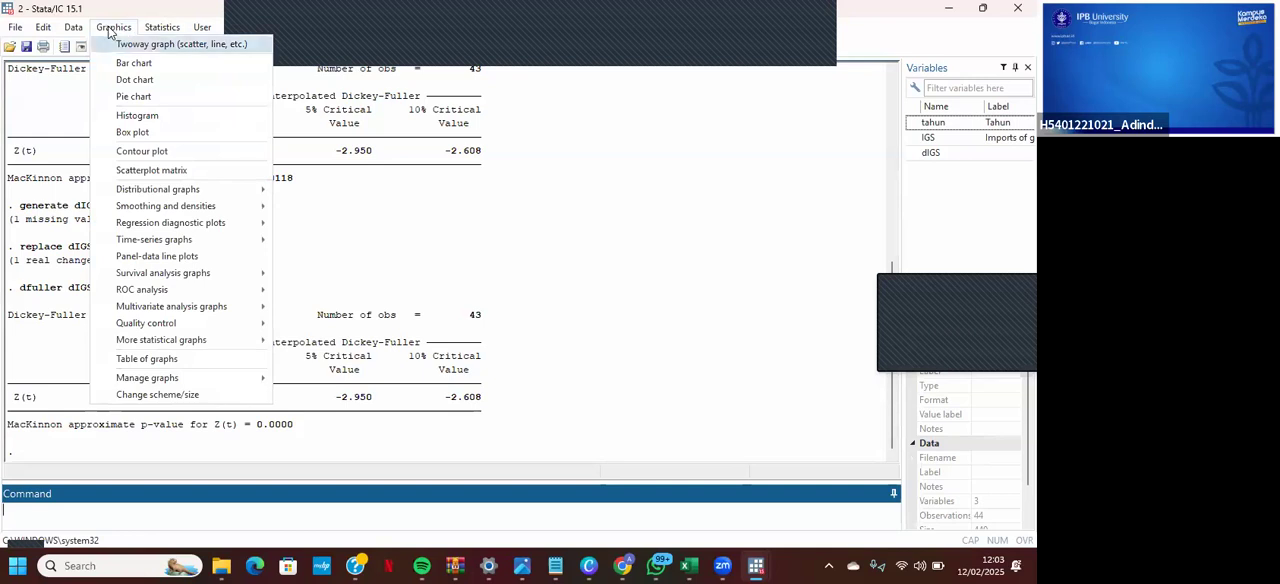
{"action": "mouse_move", "coordinate": [170, 240]}
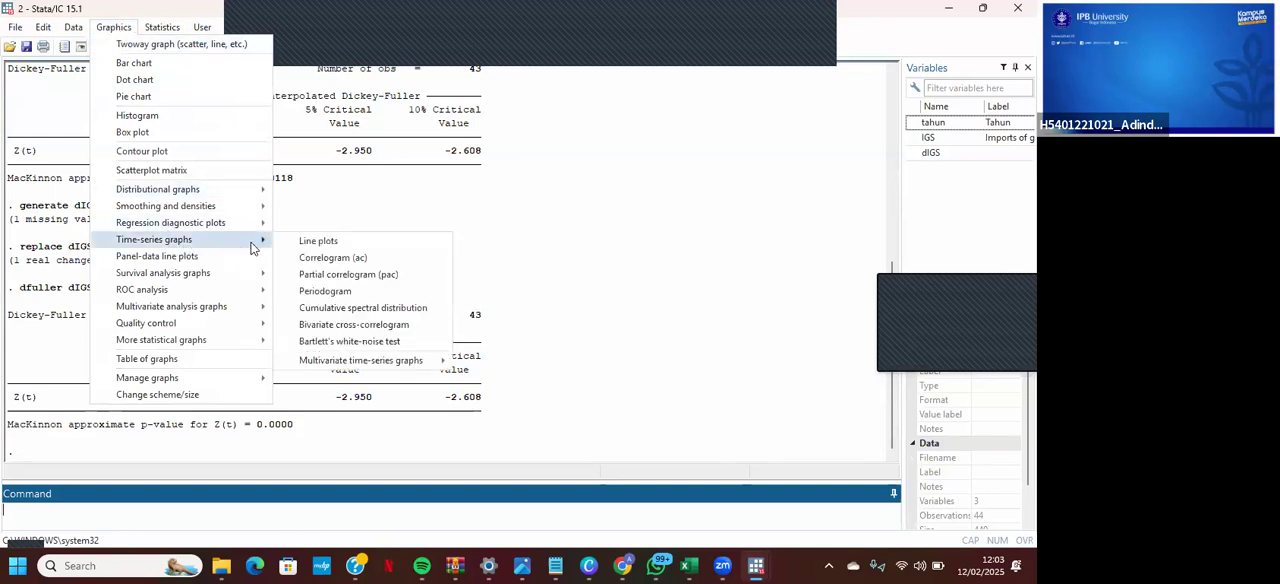
{"action": "left_click", "coordinate": [331, 245]}
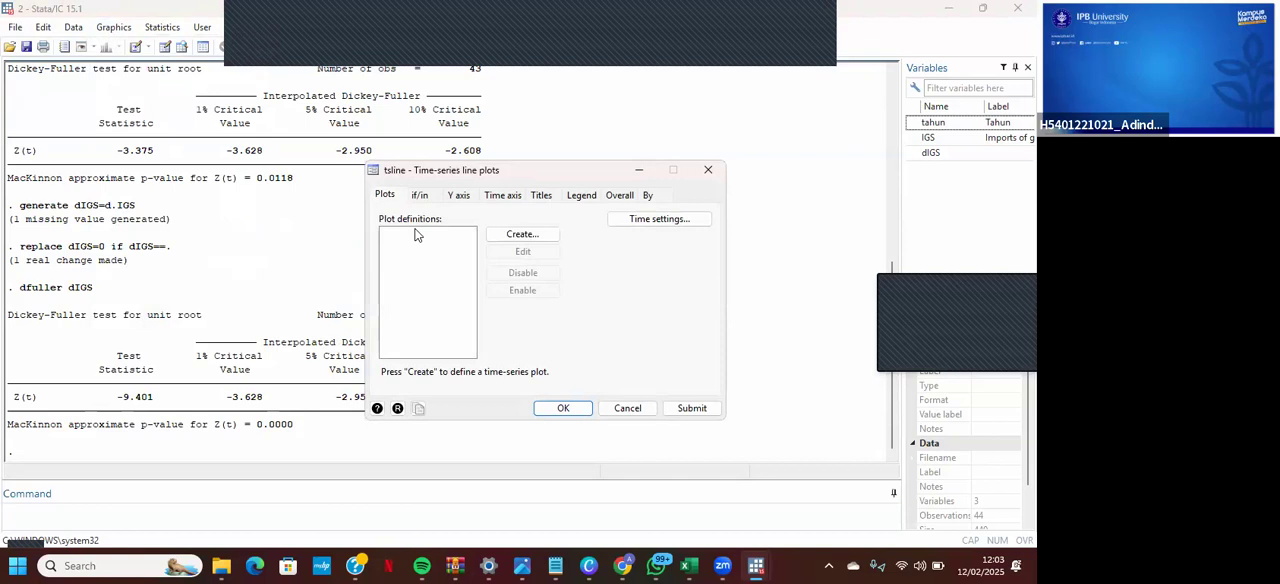
{"action": "left_click", "coordinate": [503, 236]}
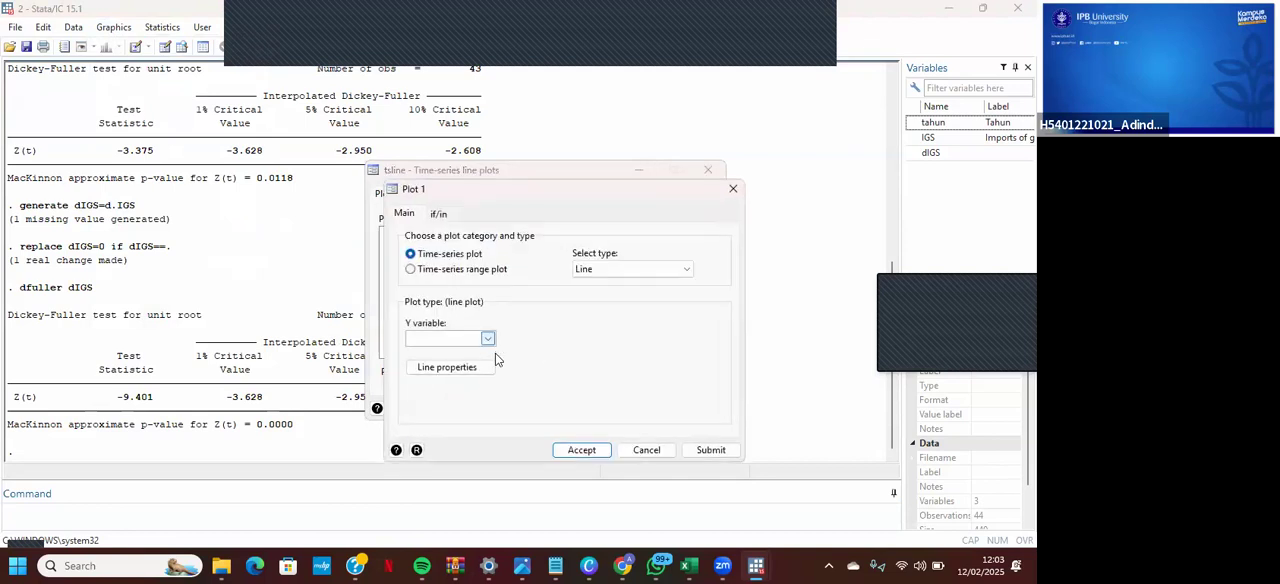
{"action": "left_click", "coordinate": [488, 340]}
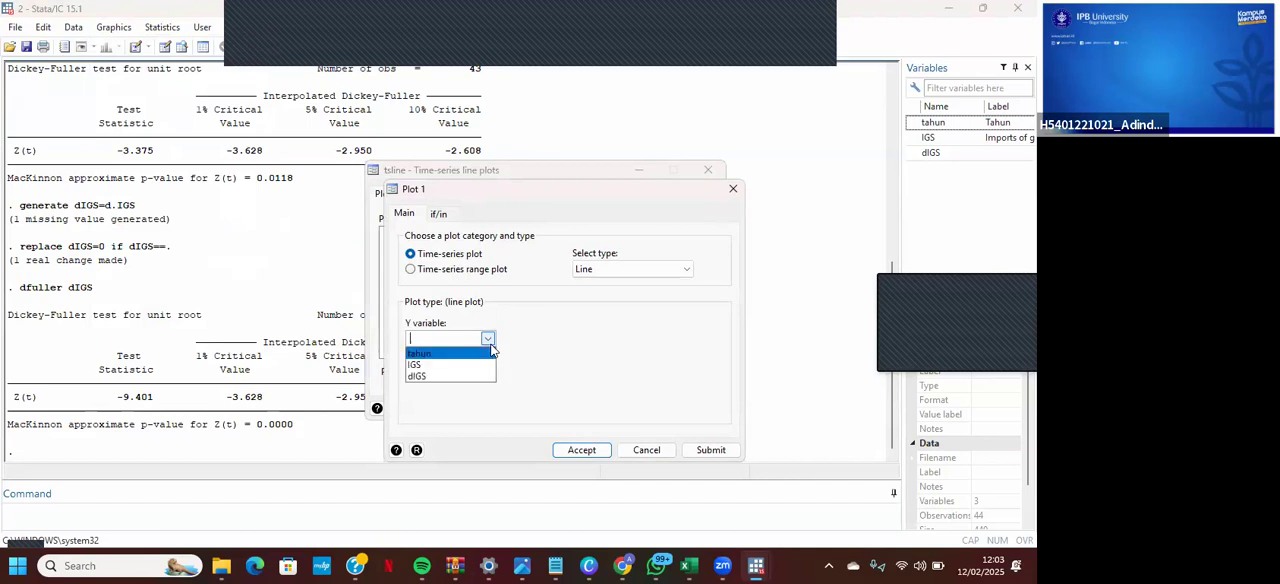
{"action": "left_click", "coordinate": [444, 377]}
{"action": "left_click", "coordinate": [580, 451]}
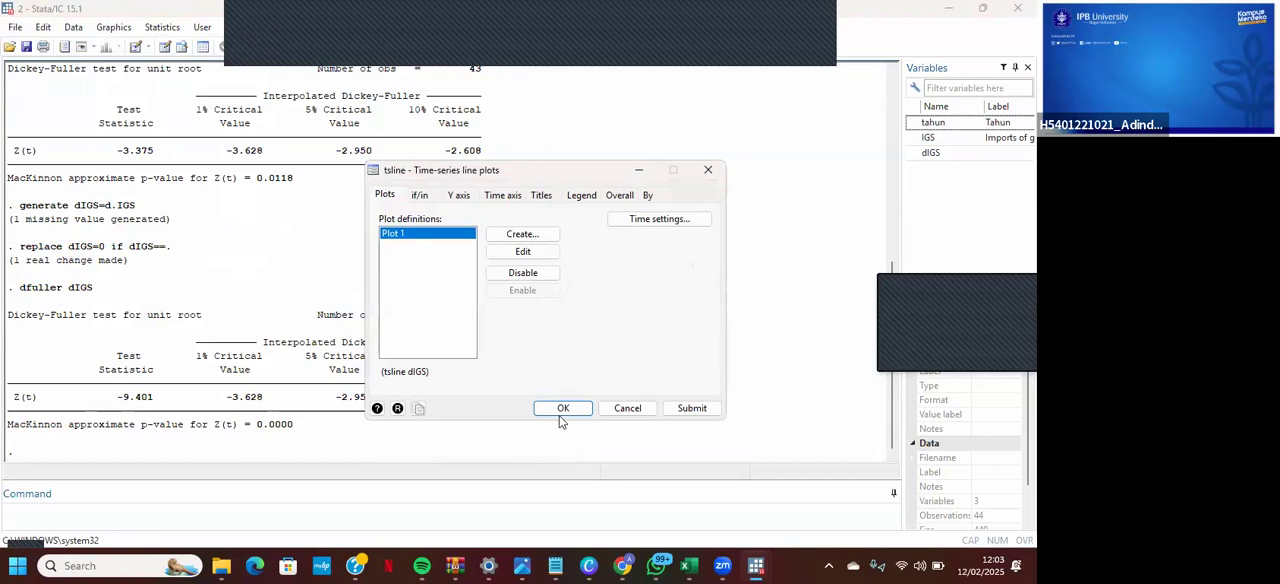
{"action": "left_click", "coordinate": [561, 408]}
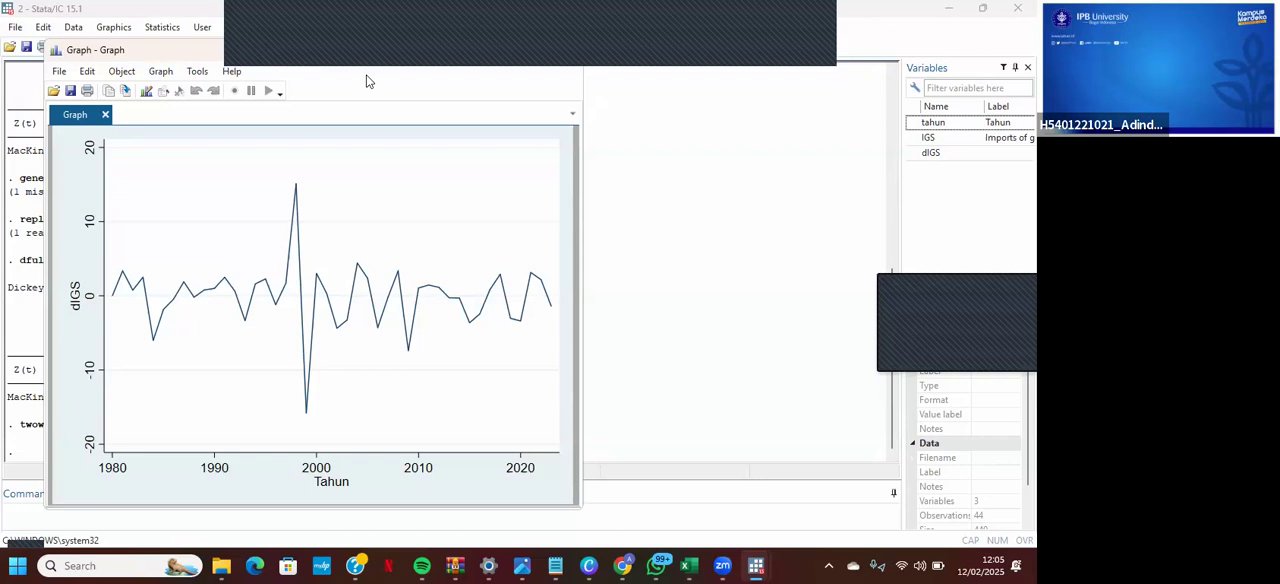
- Graph the correlogram (ac) of dIGS with the default number of autocorrelations and a 95 confidence level
{"action": "left_click", "coordinate": [257, 29]}
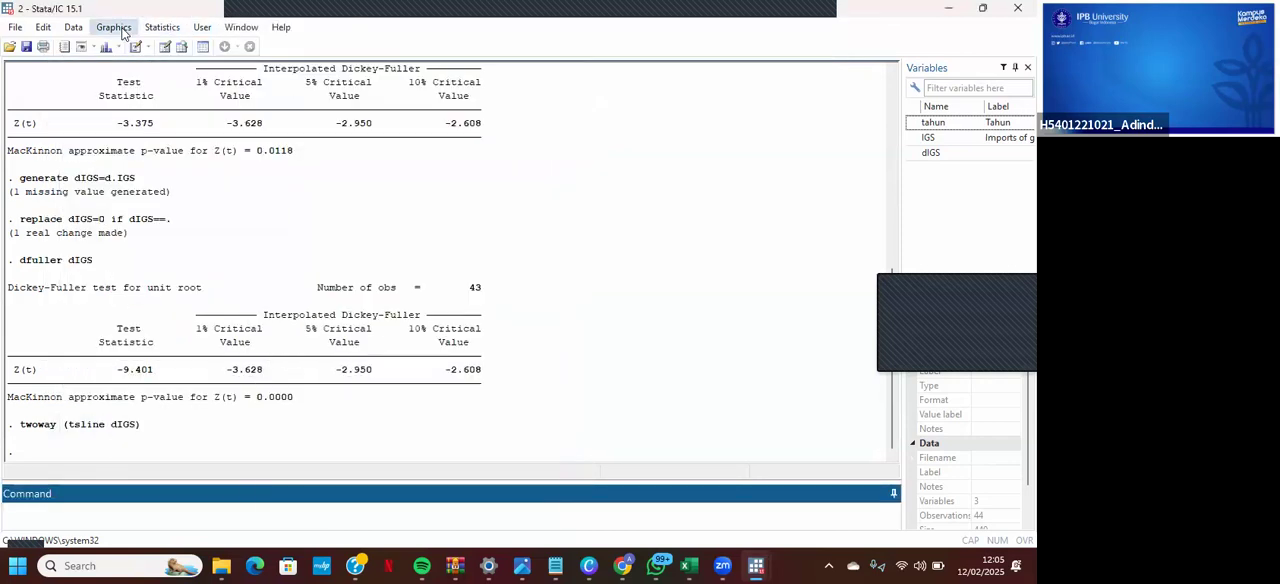
{"action": "left_click", "coordinate": [115, 28]}
{"action": "mouse_move", "coordinate": [214, 240]}
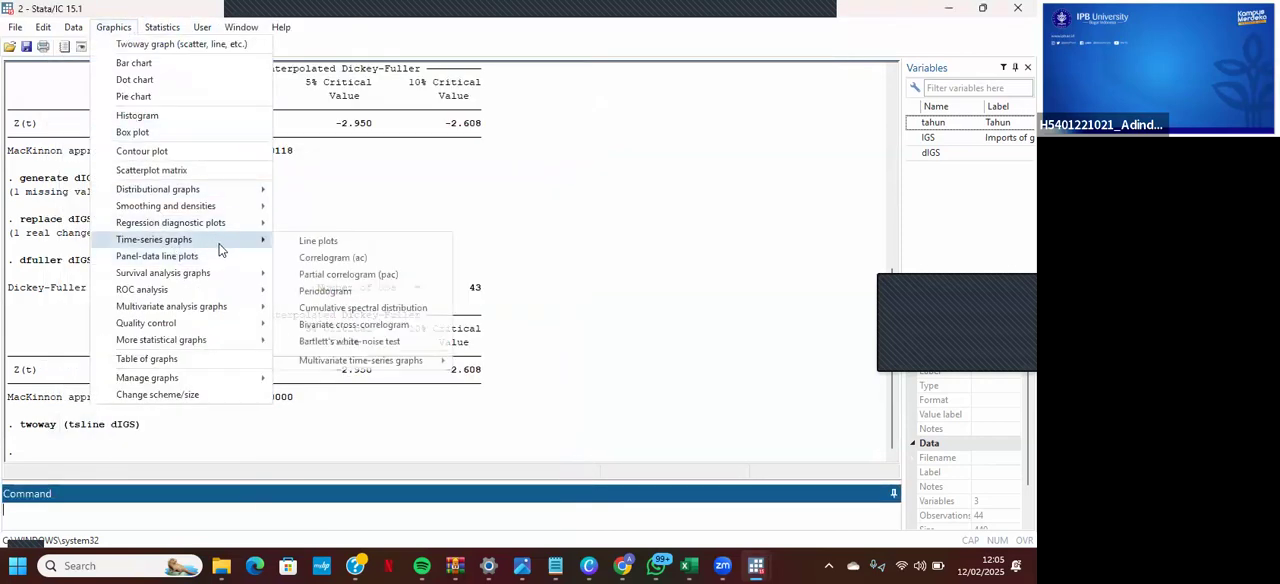
{"action": "left_click", "coordinate": [360, 264]}
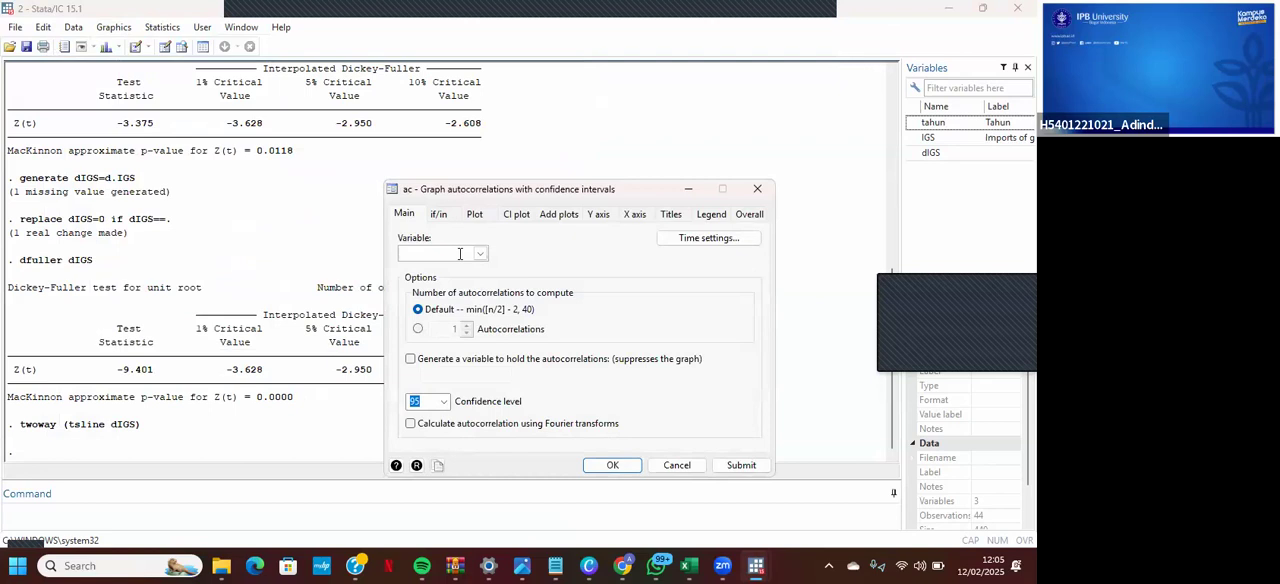
{"action": "left_click", "coordinate": [479, 256]}
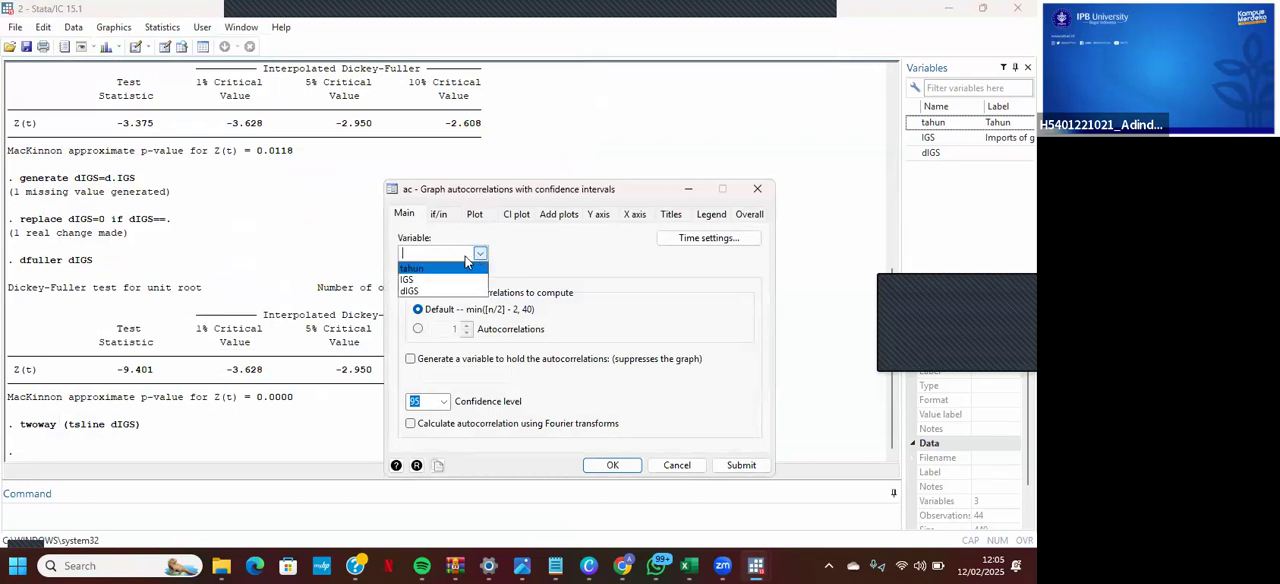
{"action": "left_click", "coordinate": [423, 292]}
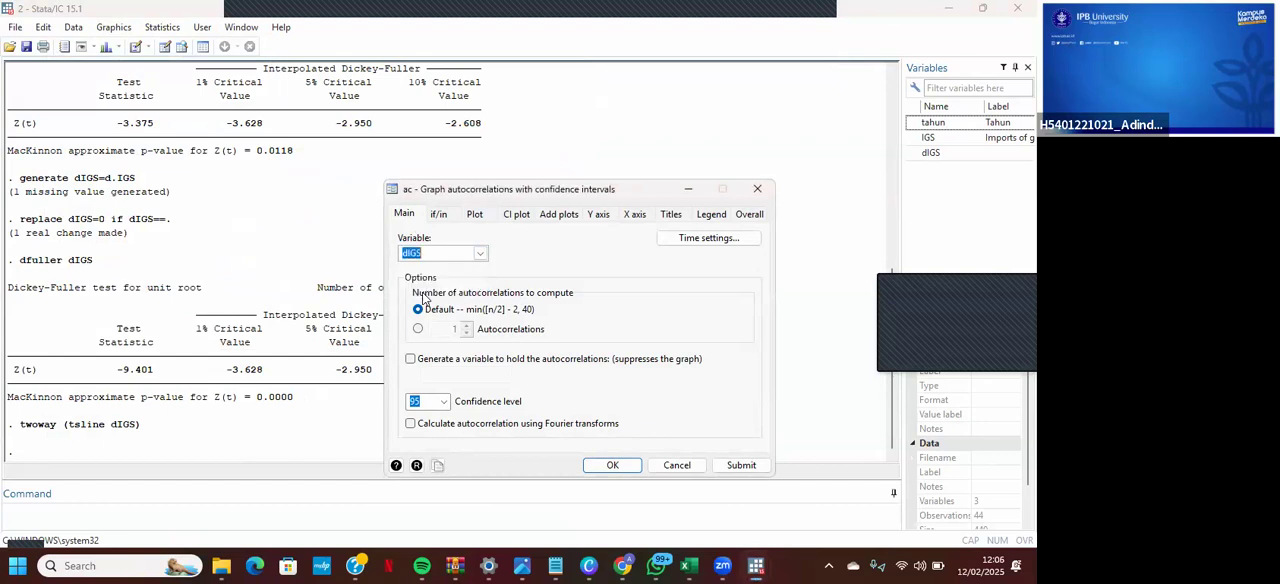
{"action": "left_click", "coordinate": [611, 466]}
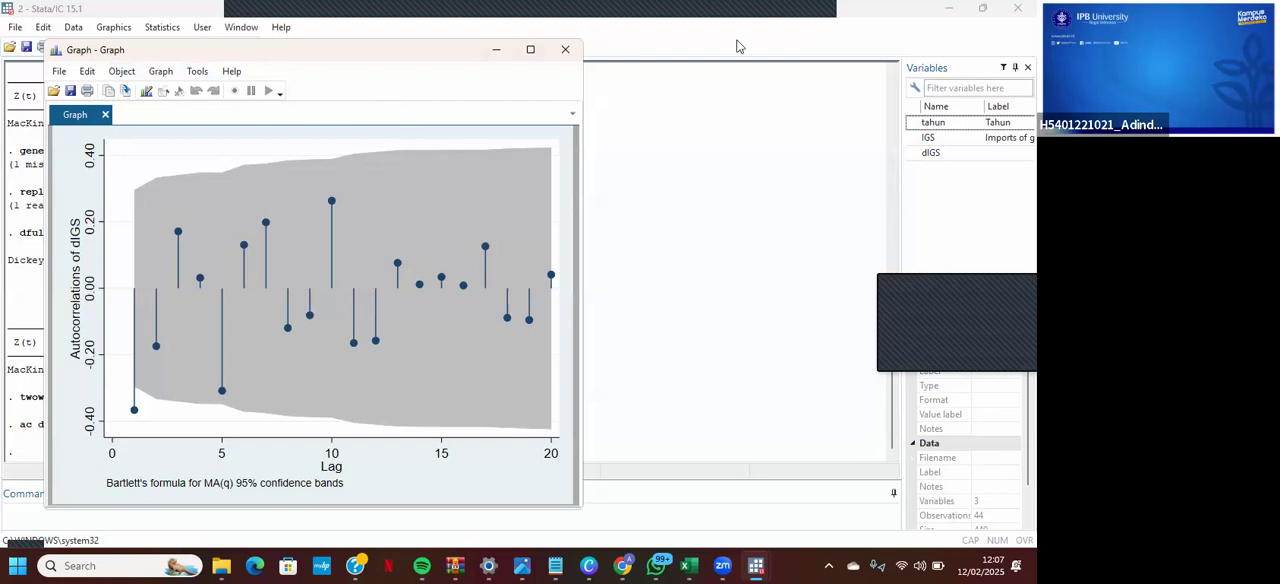
{"action": "left_click", "coordinate": [824, 70]}
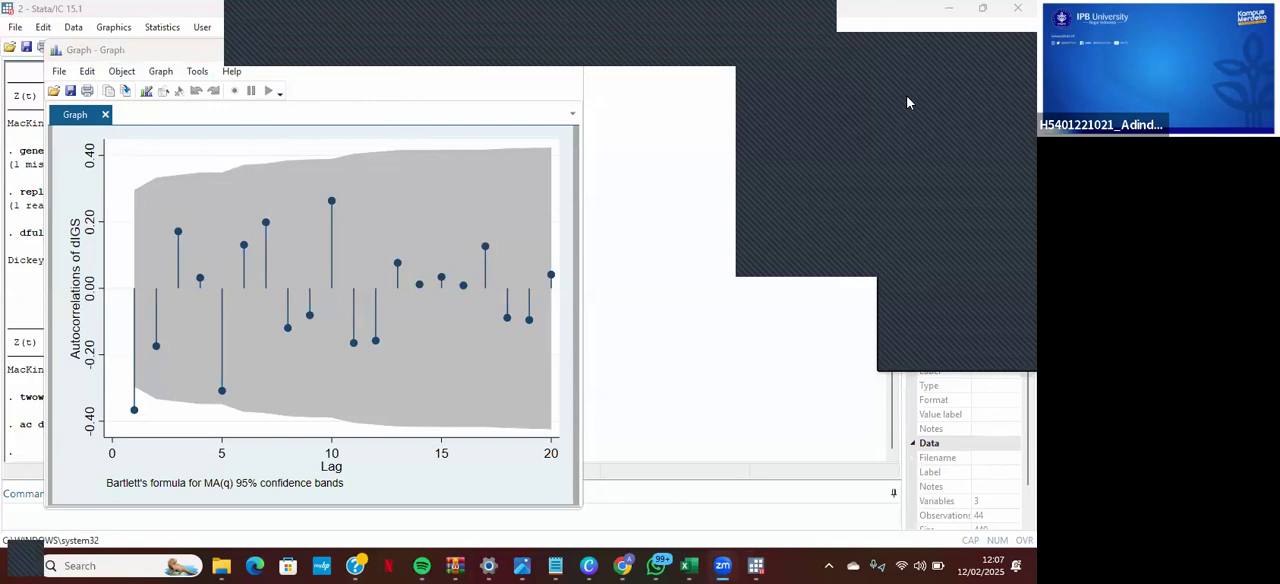